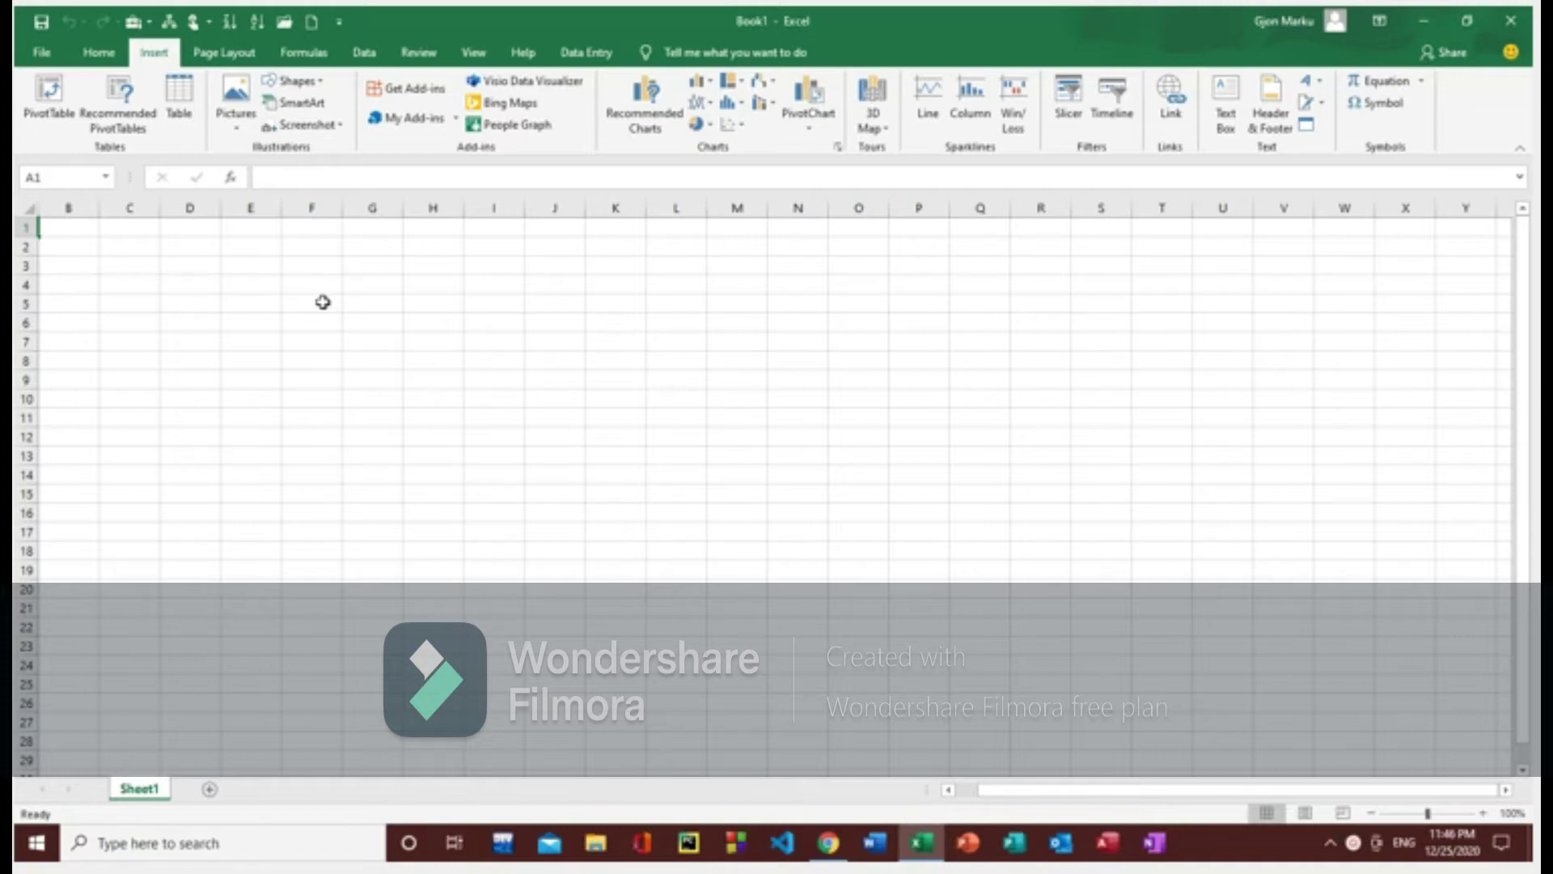
Select cell F5 on the empty Sheet1
{"action": "left_click", "coordinate": [322, 301]}
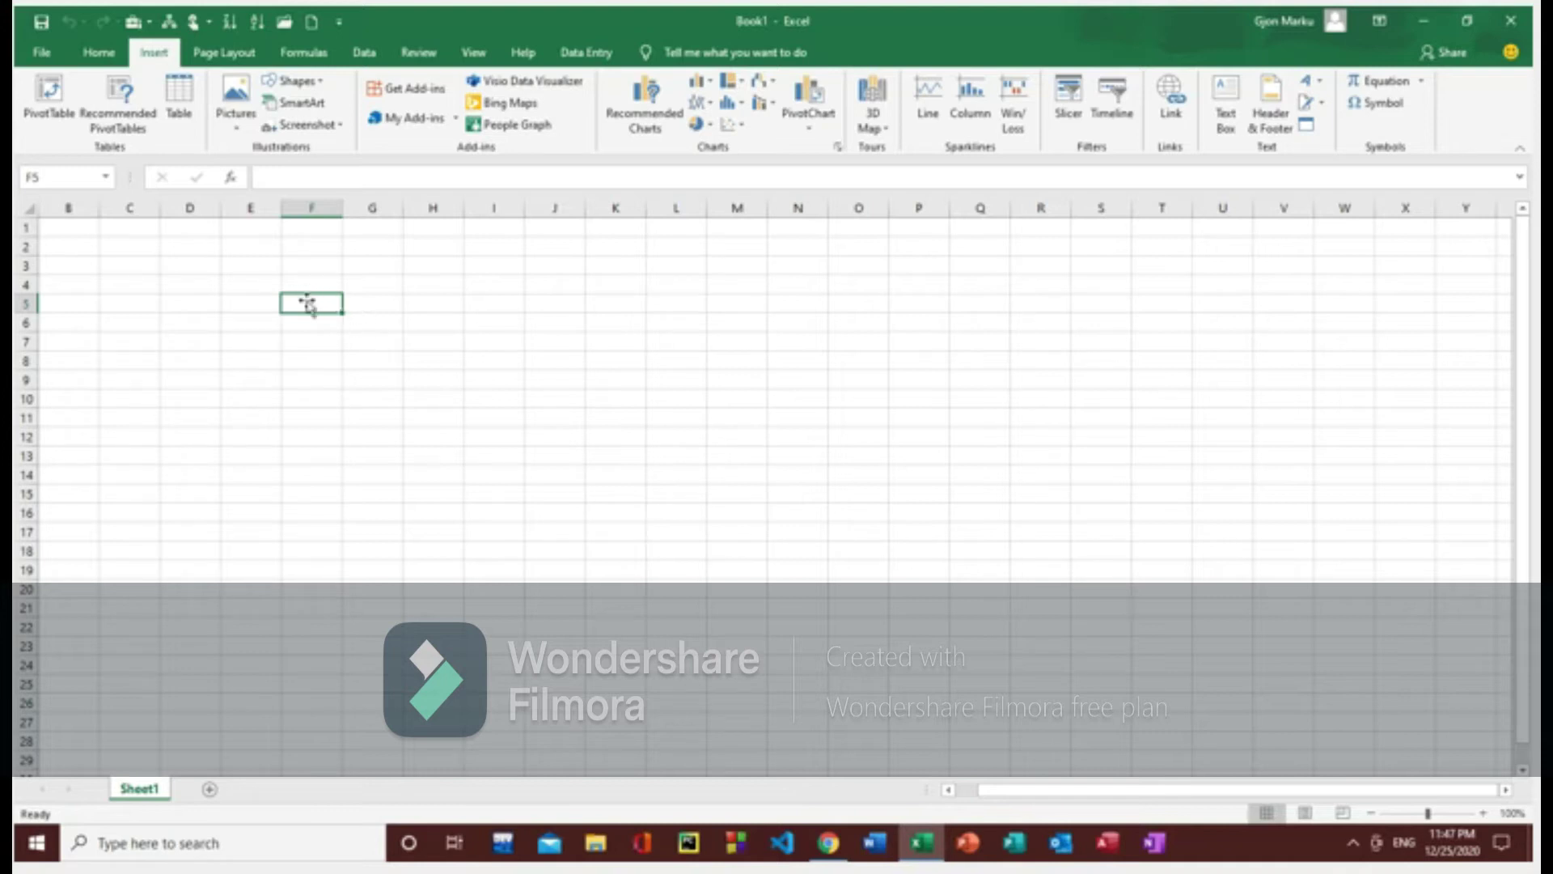
Select the range F5:F11, then replace it with a selection of just H5:H6
{"action": "left_click_drag", "start_coordinate": [310, 305], "coordinate": [311, 415]}
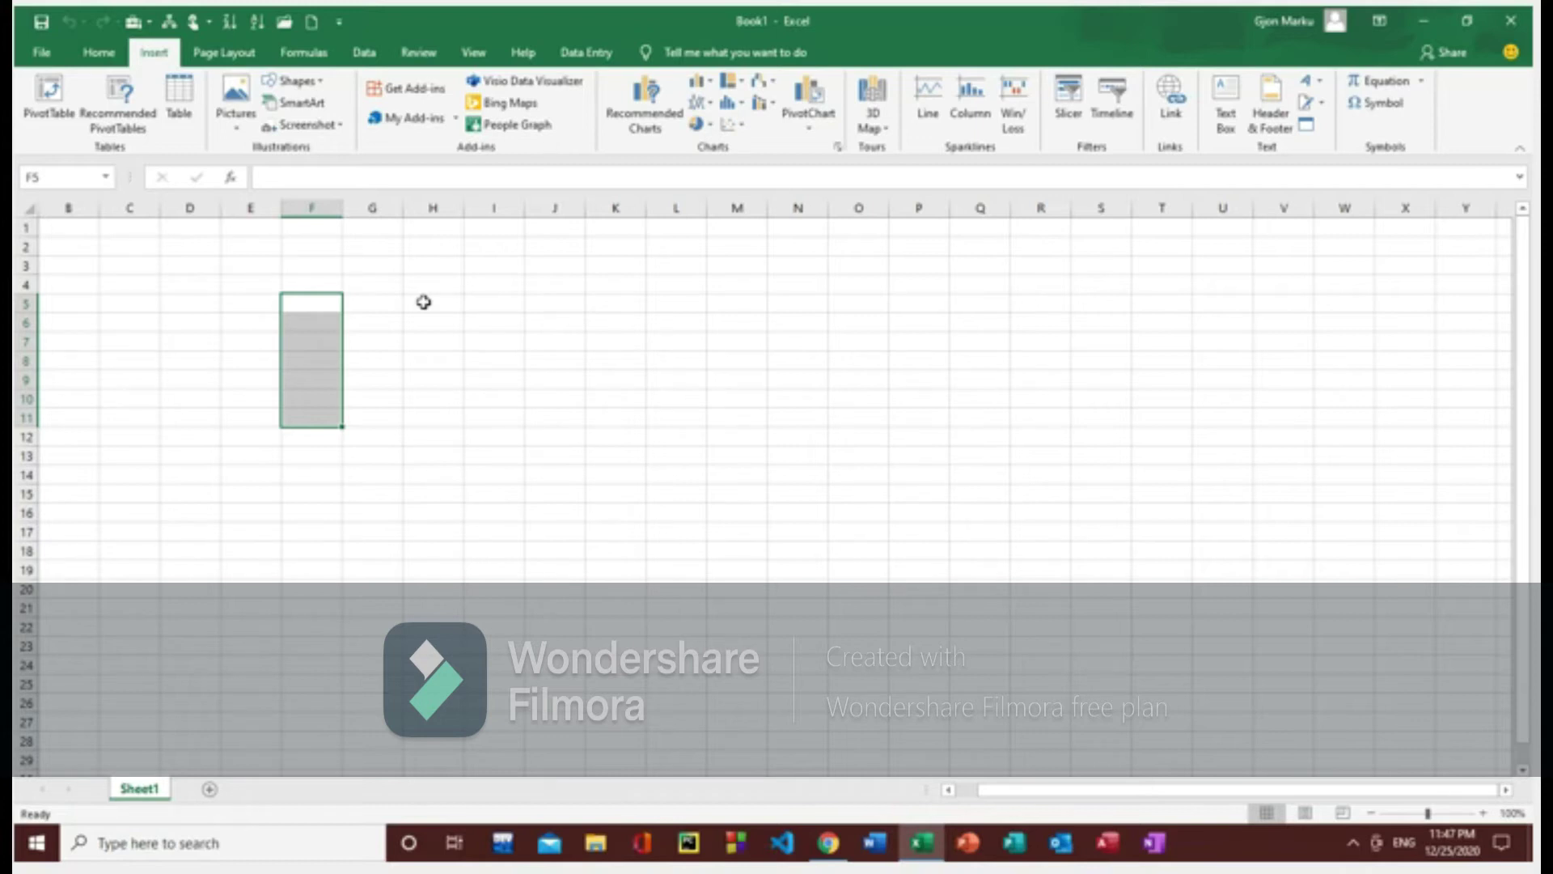
{"action": "left_click_drag", "start_coordinate": [424, 301], "coordinate": [423, 318]}
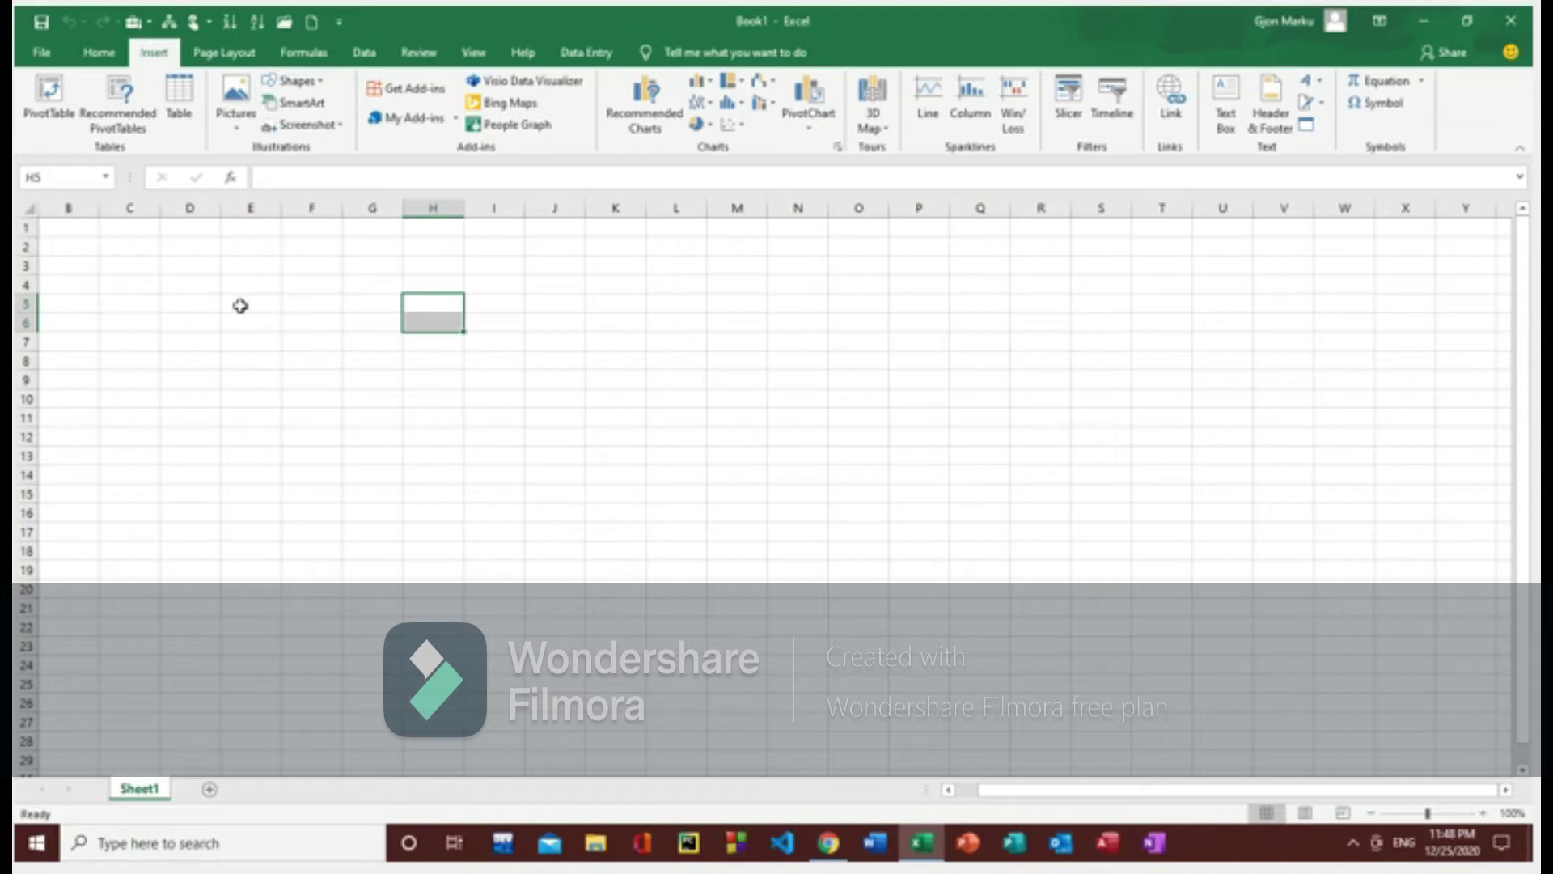
Select E5:H5, then cell E7 alone, then the entire column H
{"action": "left_click_drag", "start_coordinate": [240, 305], "coordinate": [434, 302]}
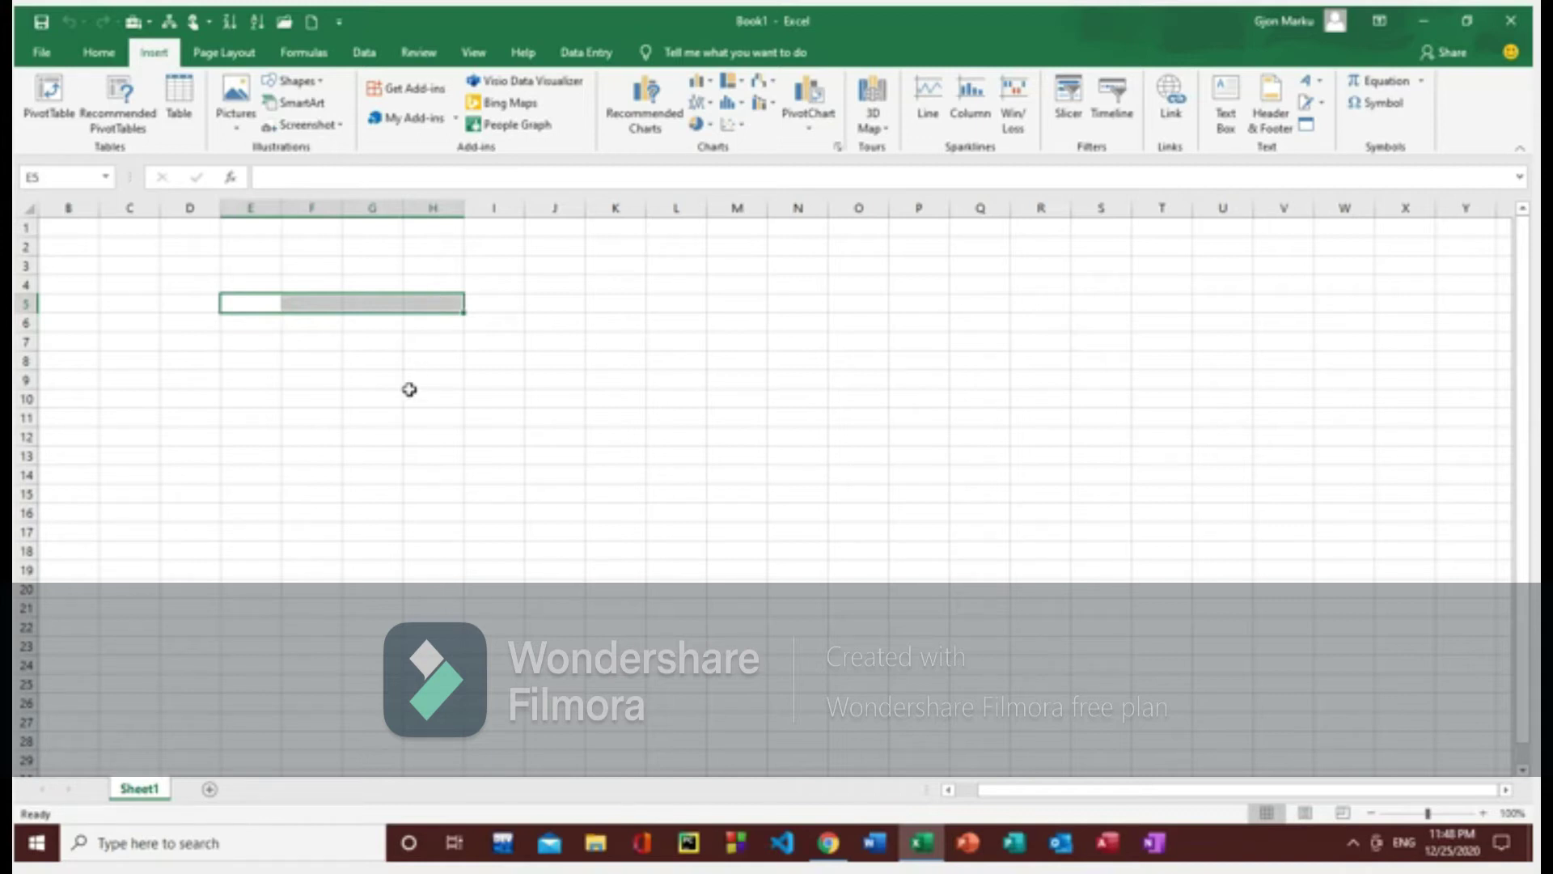
{"action": "left_click", "coordinate": [252, 340]}
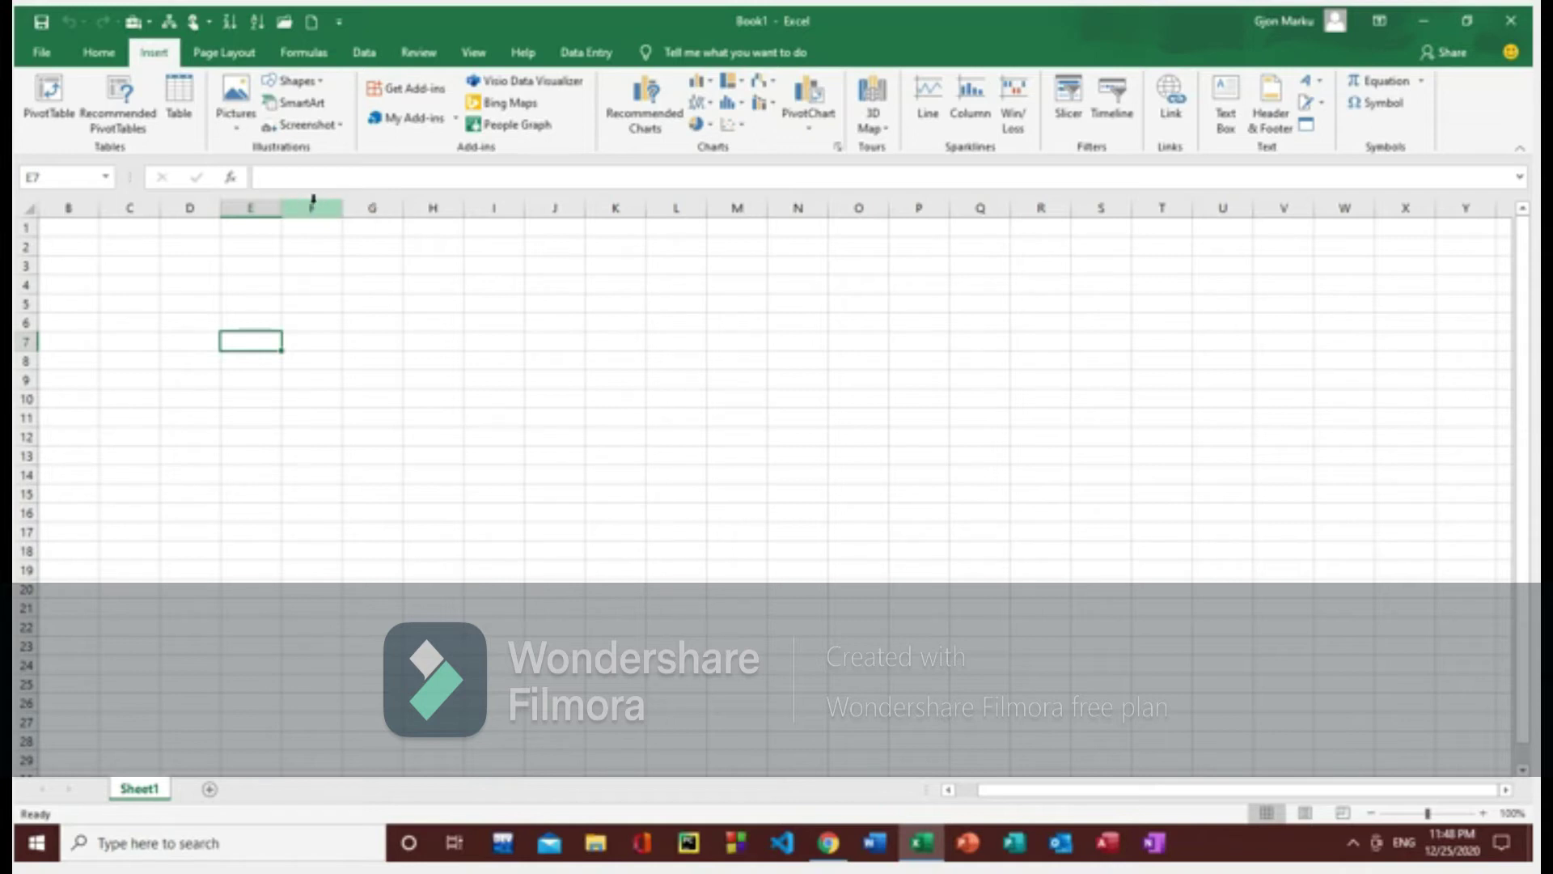
{"action": "left_click", "coordinate": [434, 205]}
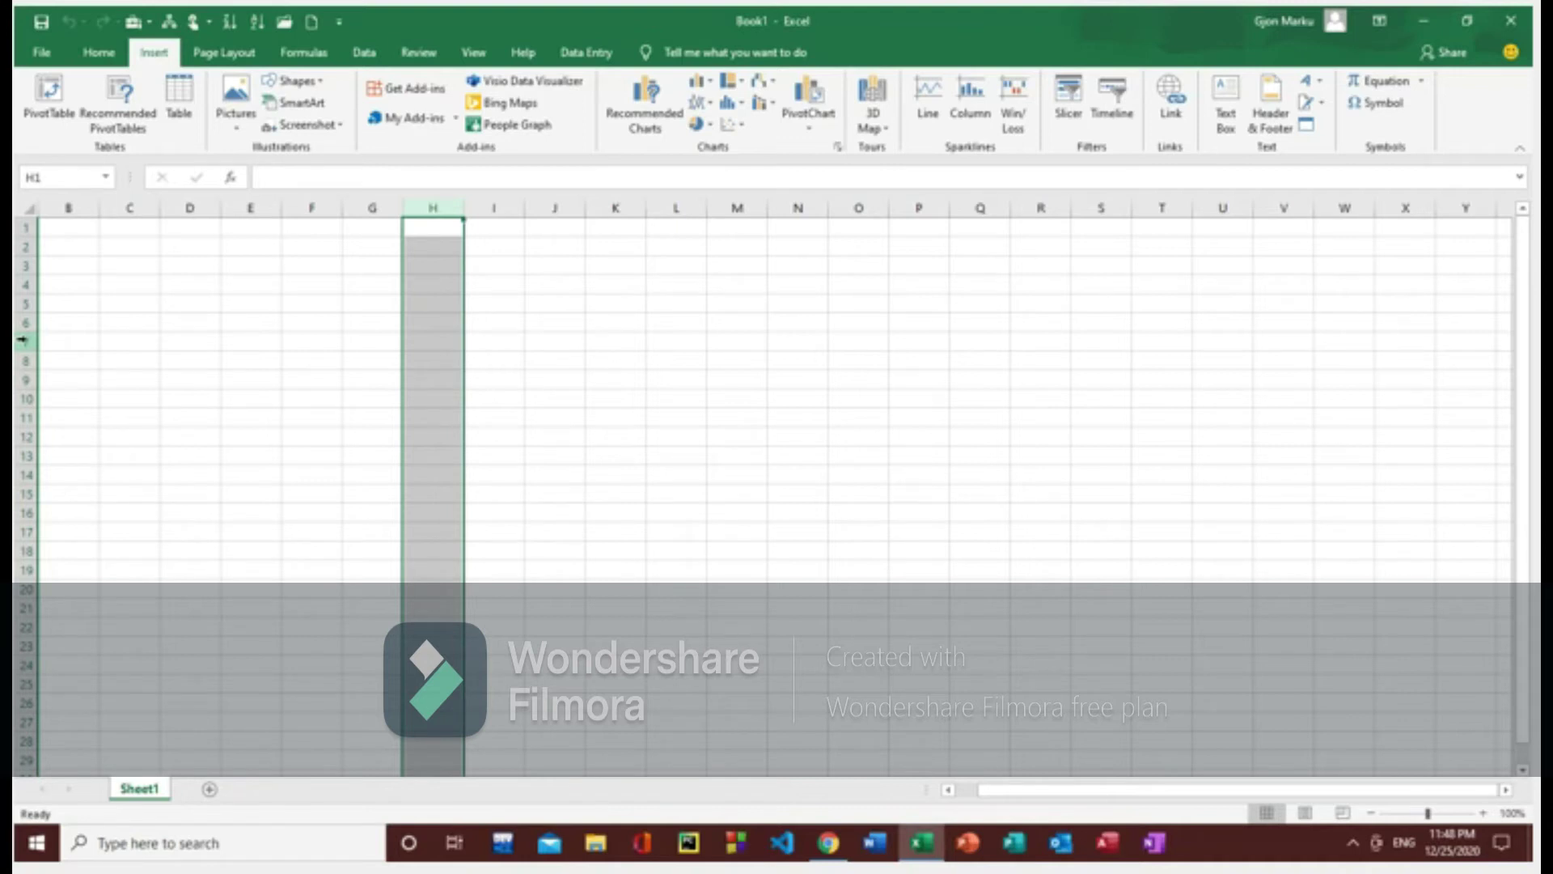
{"action": "left_click", "coordinate": [25, 339]}
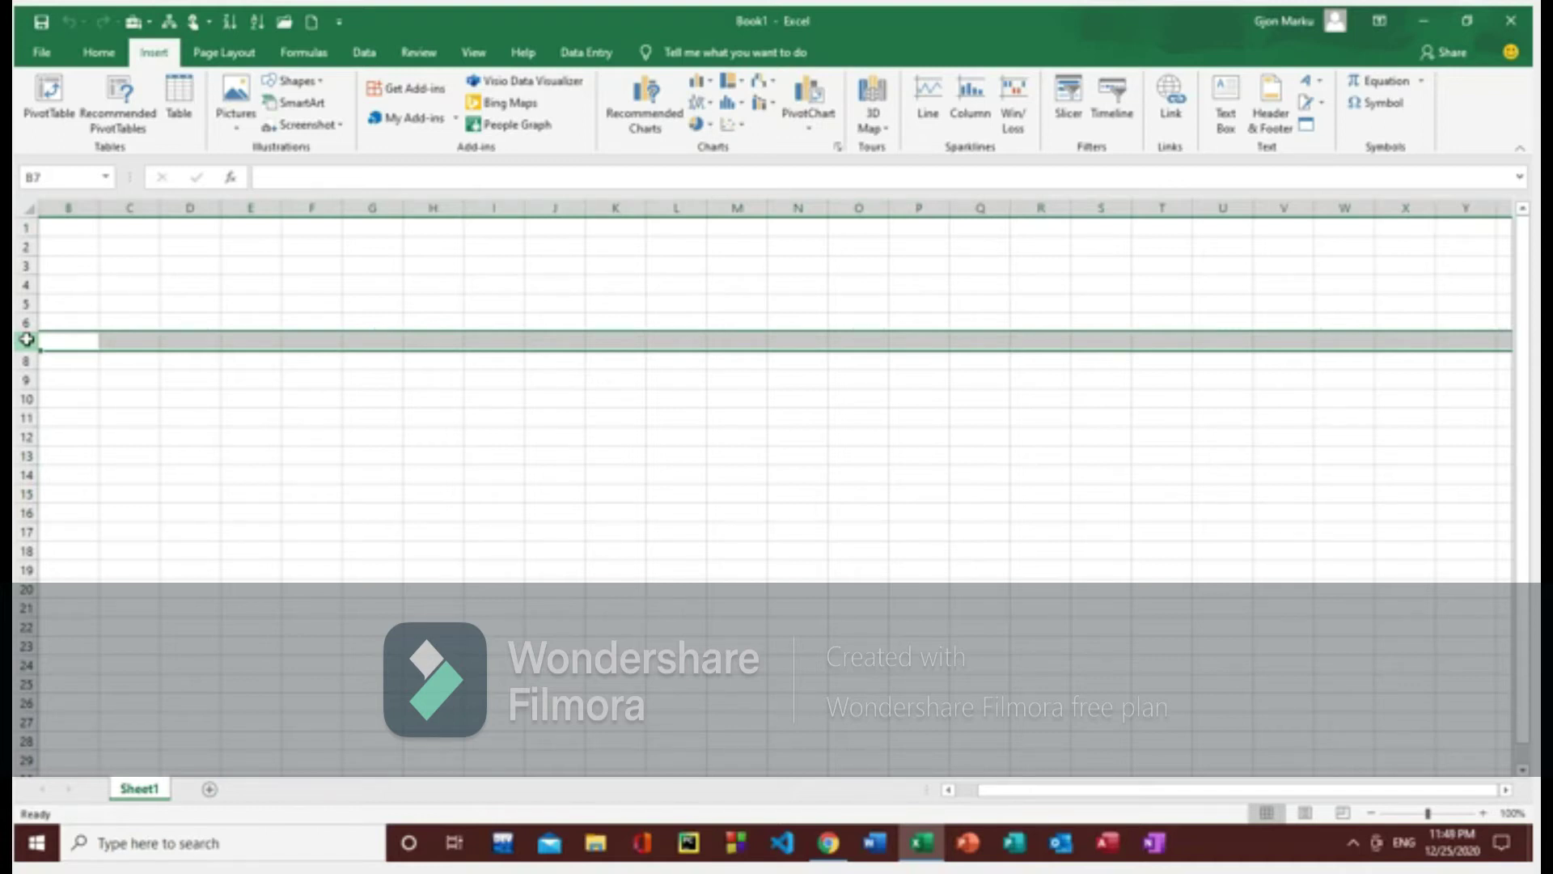
{"action": "left_click", "coordinate": [240, 396]}
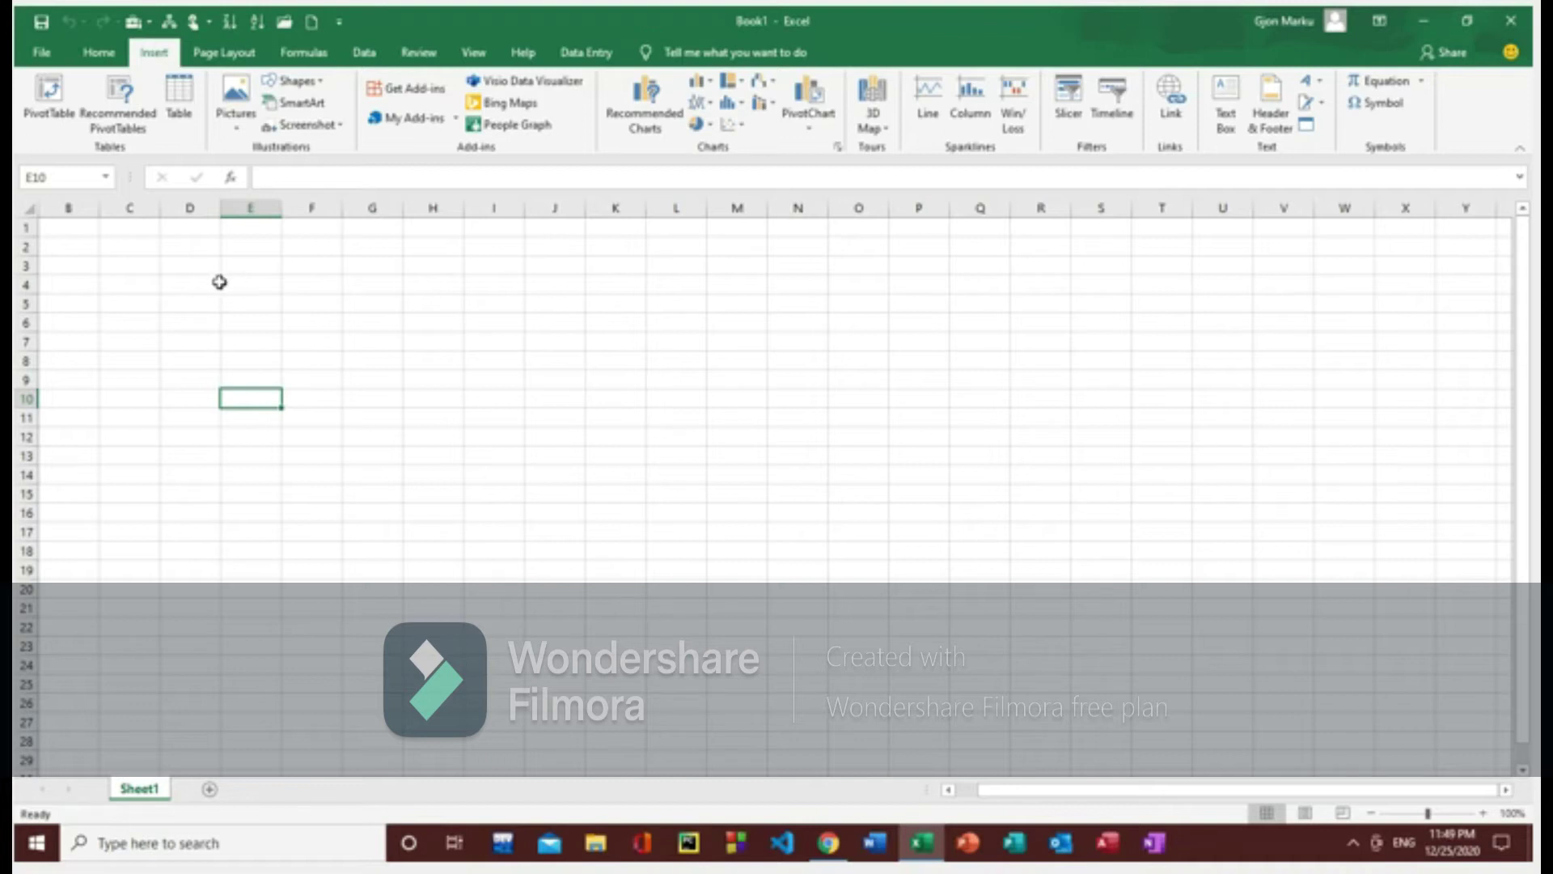
{"action": "left_click", "coordinate": [199, 283]}
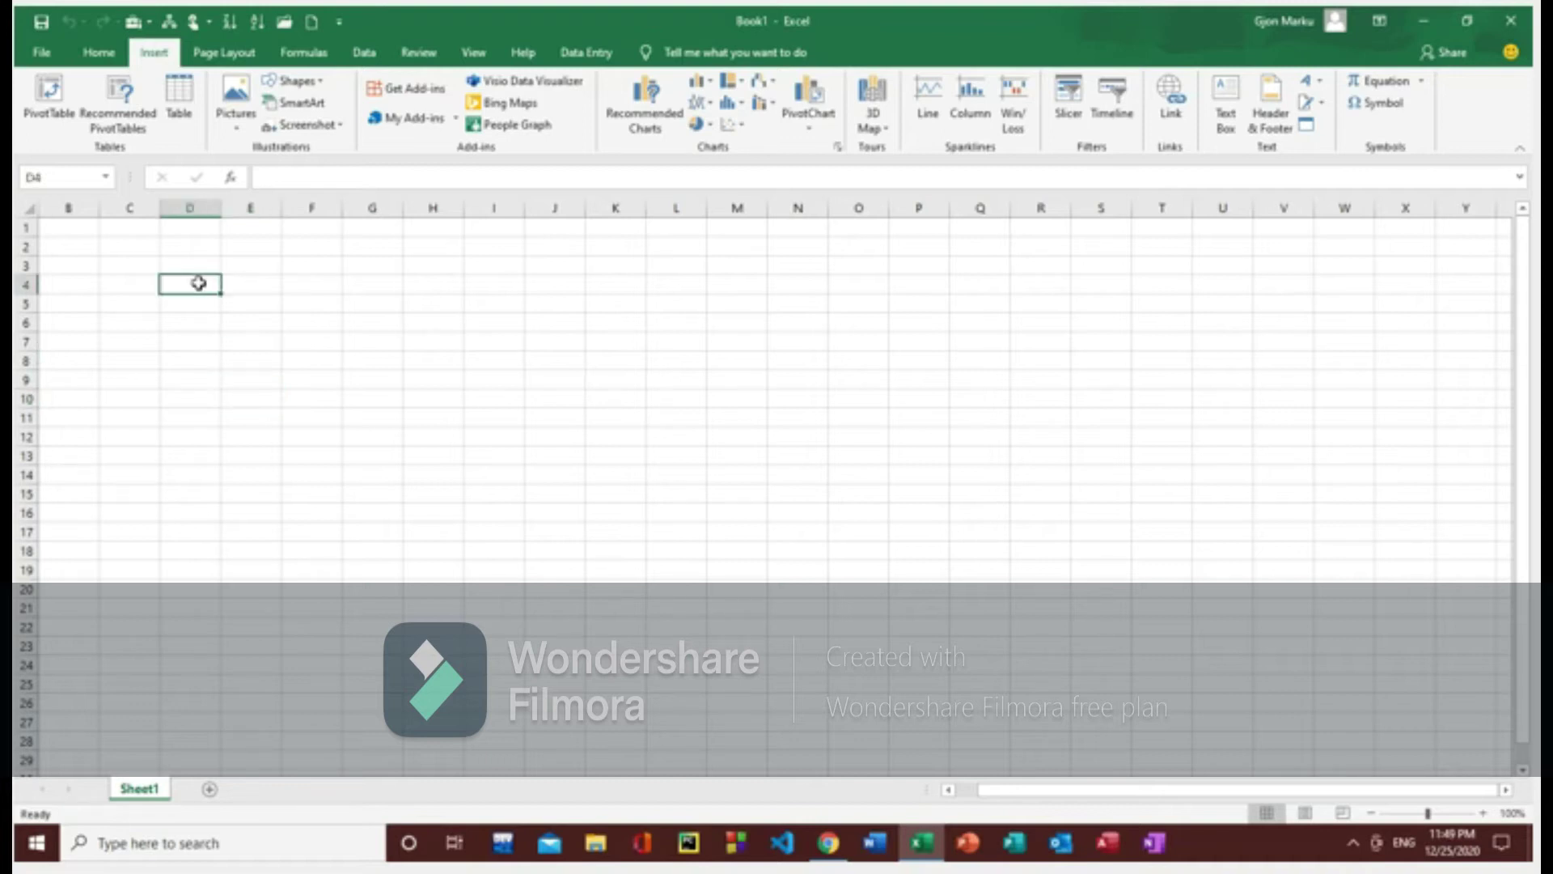
{"action": "mouse_move", "coordinate": [198, 283]}
{"action": "left_mouse_down"}
{"action": "mouse_move", "coordinate": [199, 487]}
{"action": "mouse_move", "coordinate": [548, 511]}
{"action": "left_mouse_up"}
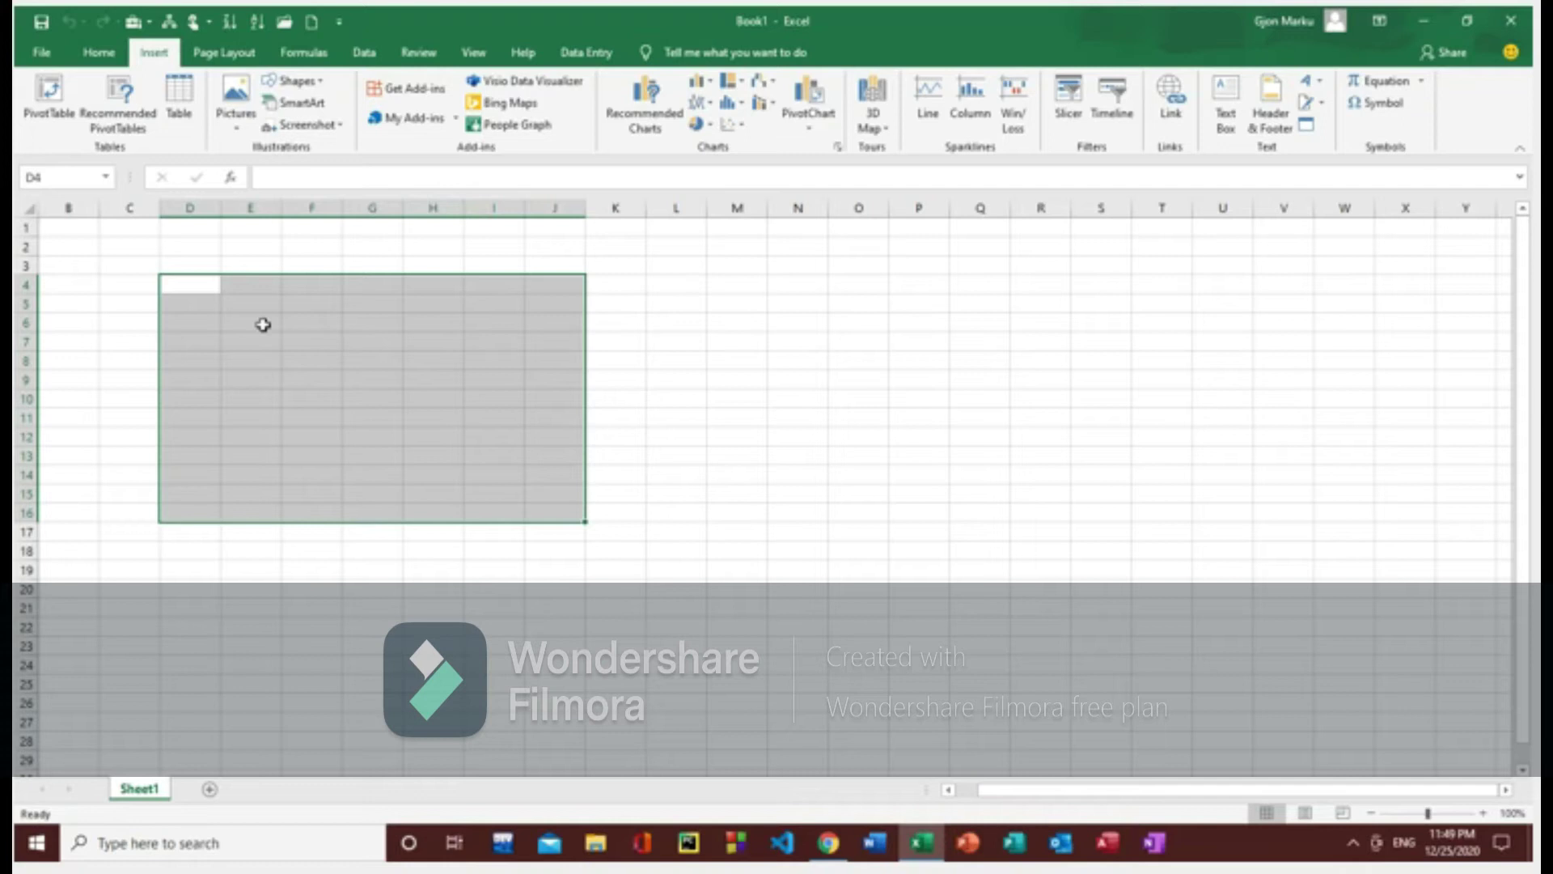
{"action": "left_click", "coordinate": [647, 420]}
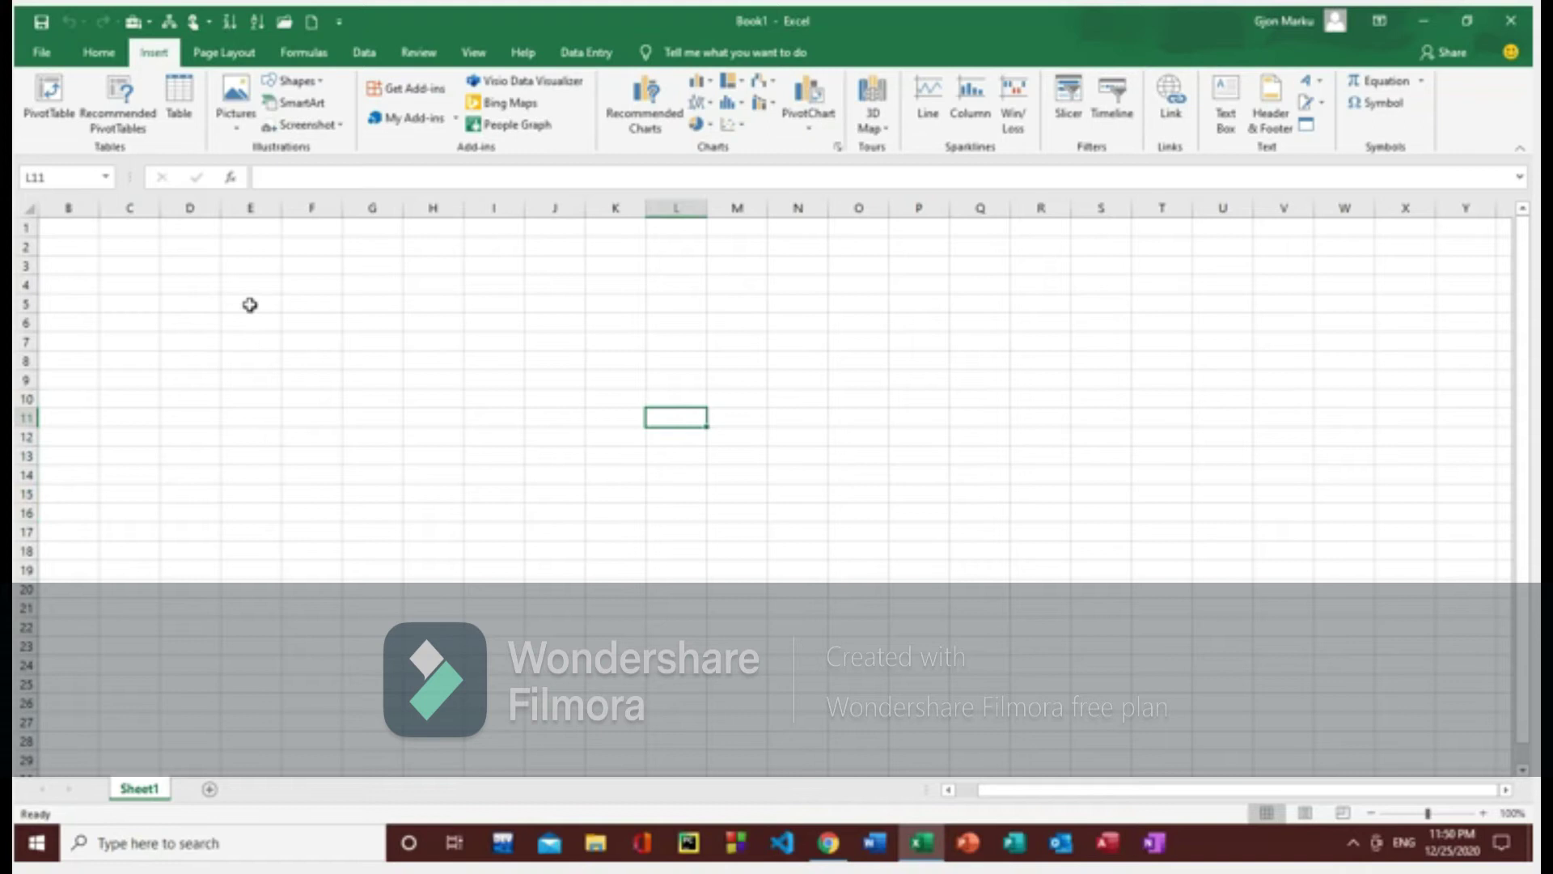
{"action": "left_click", "coordinate": [251, 301]}
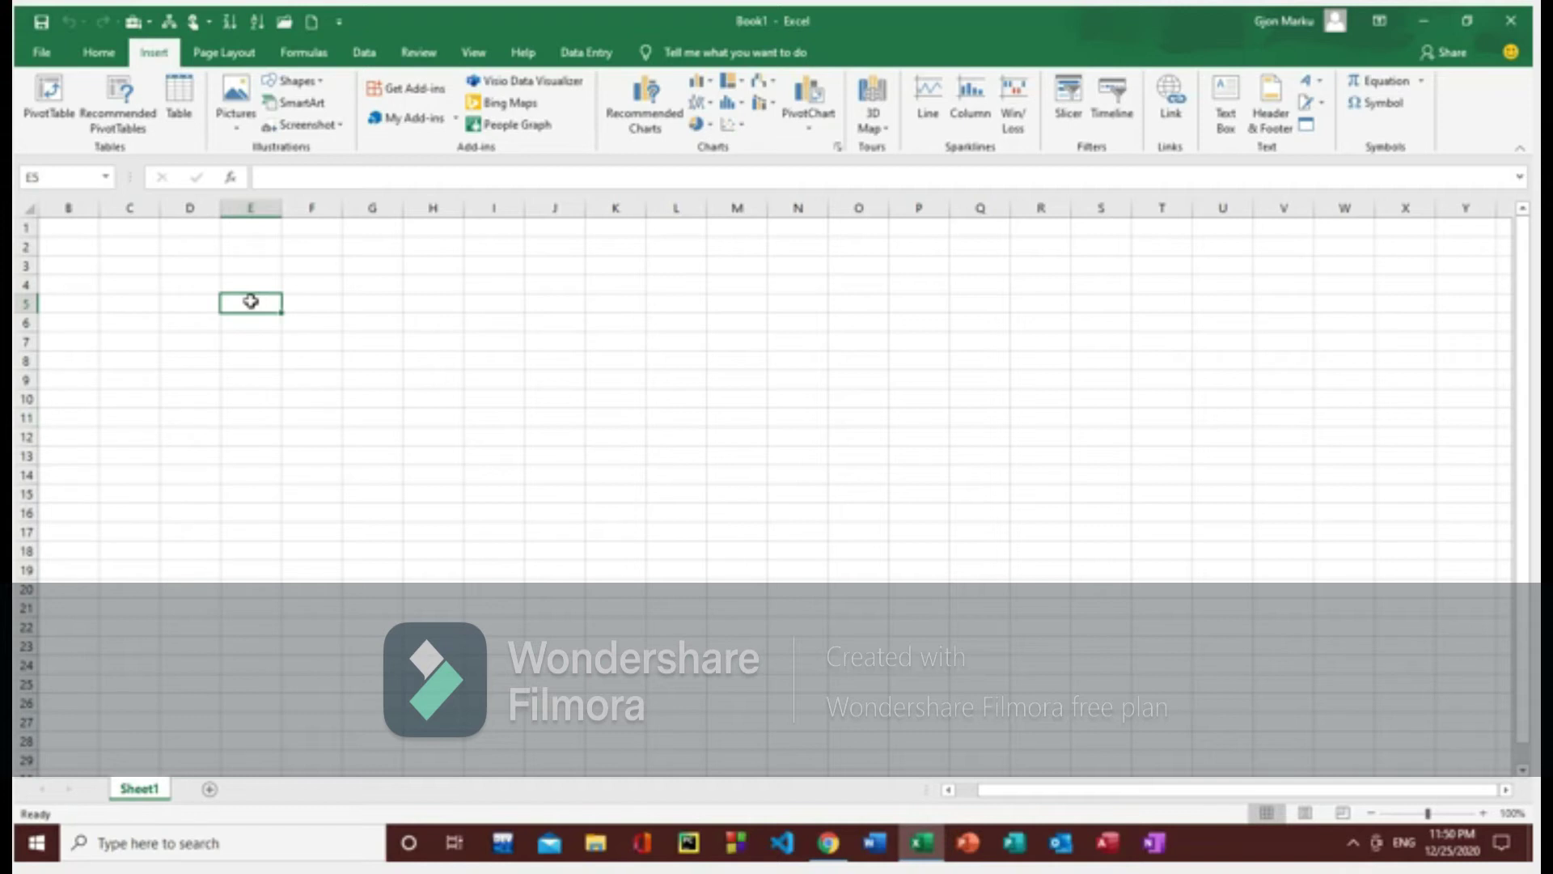
{"action": "left_click", "coordinate": [368, 305], "text": "ctrl"}
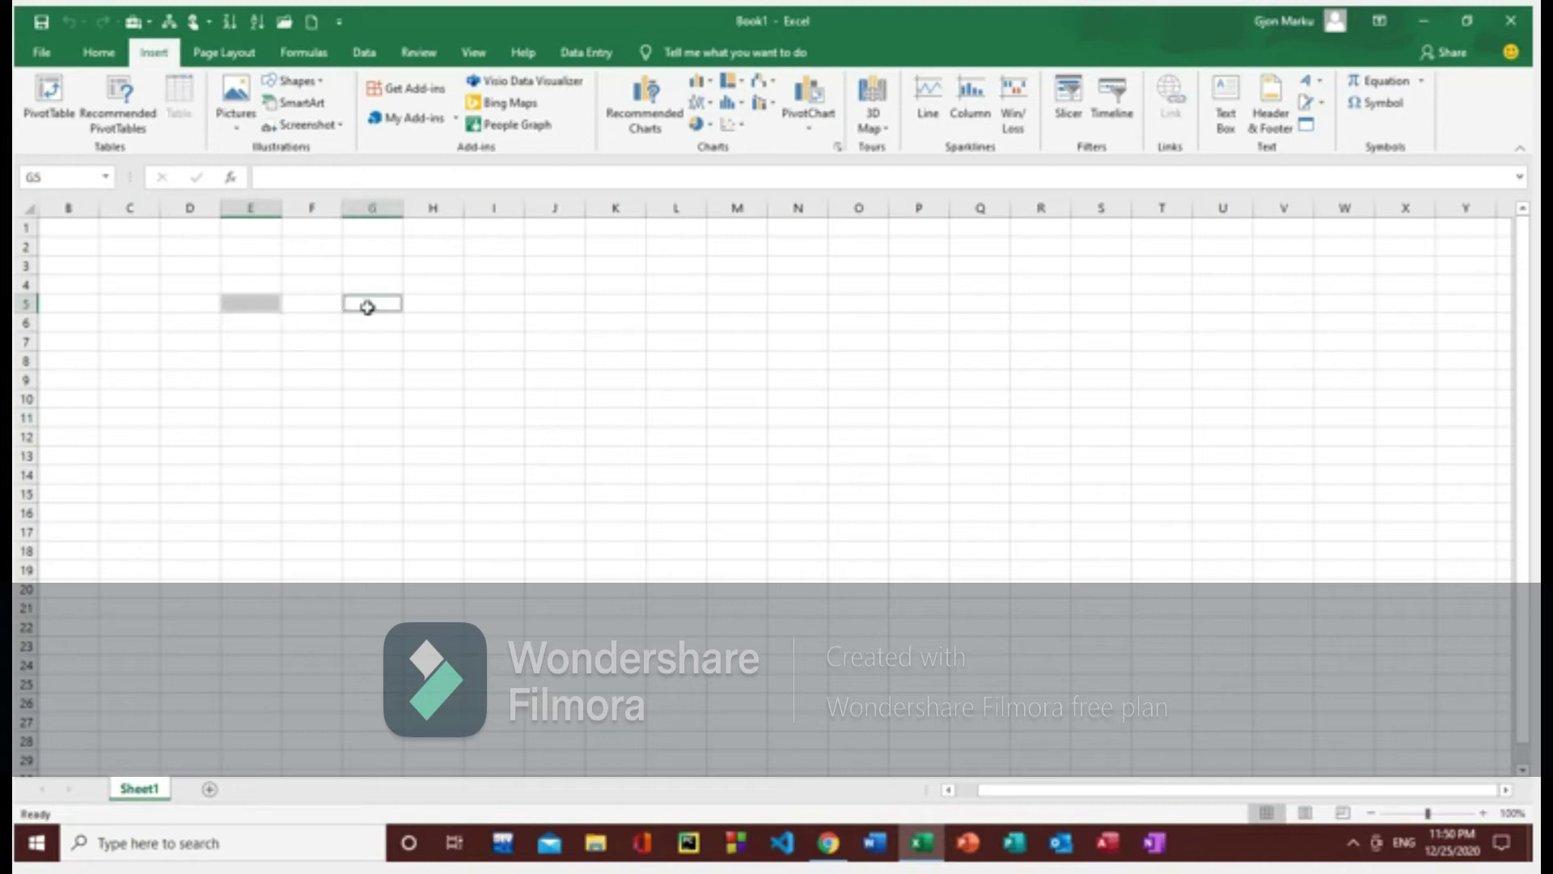
{"action": "left_click", "coordinate": [368, 338], "text": "ctrl"}
{"action": "left_click", "coordinate": [442, 323], "text": "ctrl"}
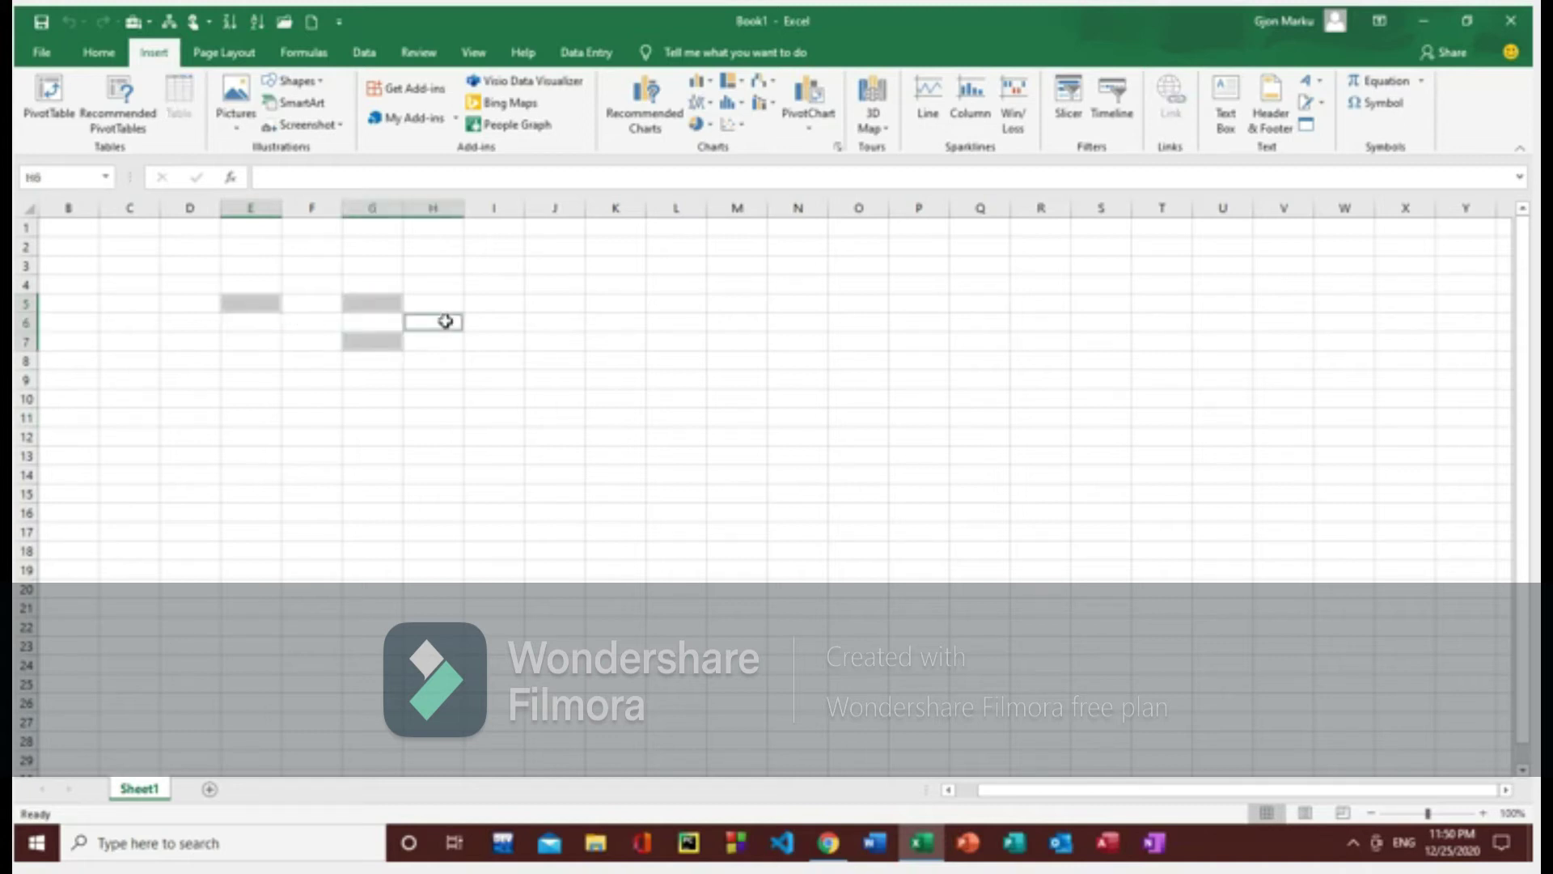
{"action": "left_click", "coordinate": [498, 300], "text": "ctrl"}
{"action": "left_click", "coordinate": [502, 341], "text": "ctrl"}
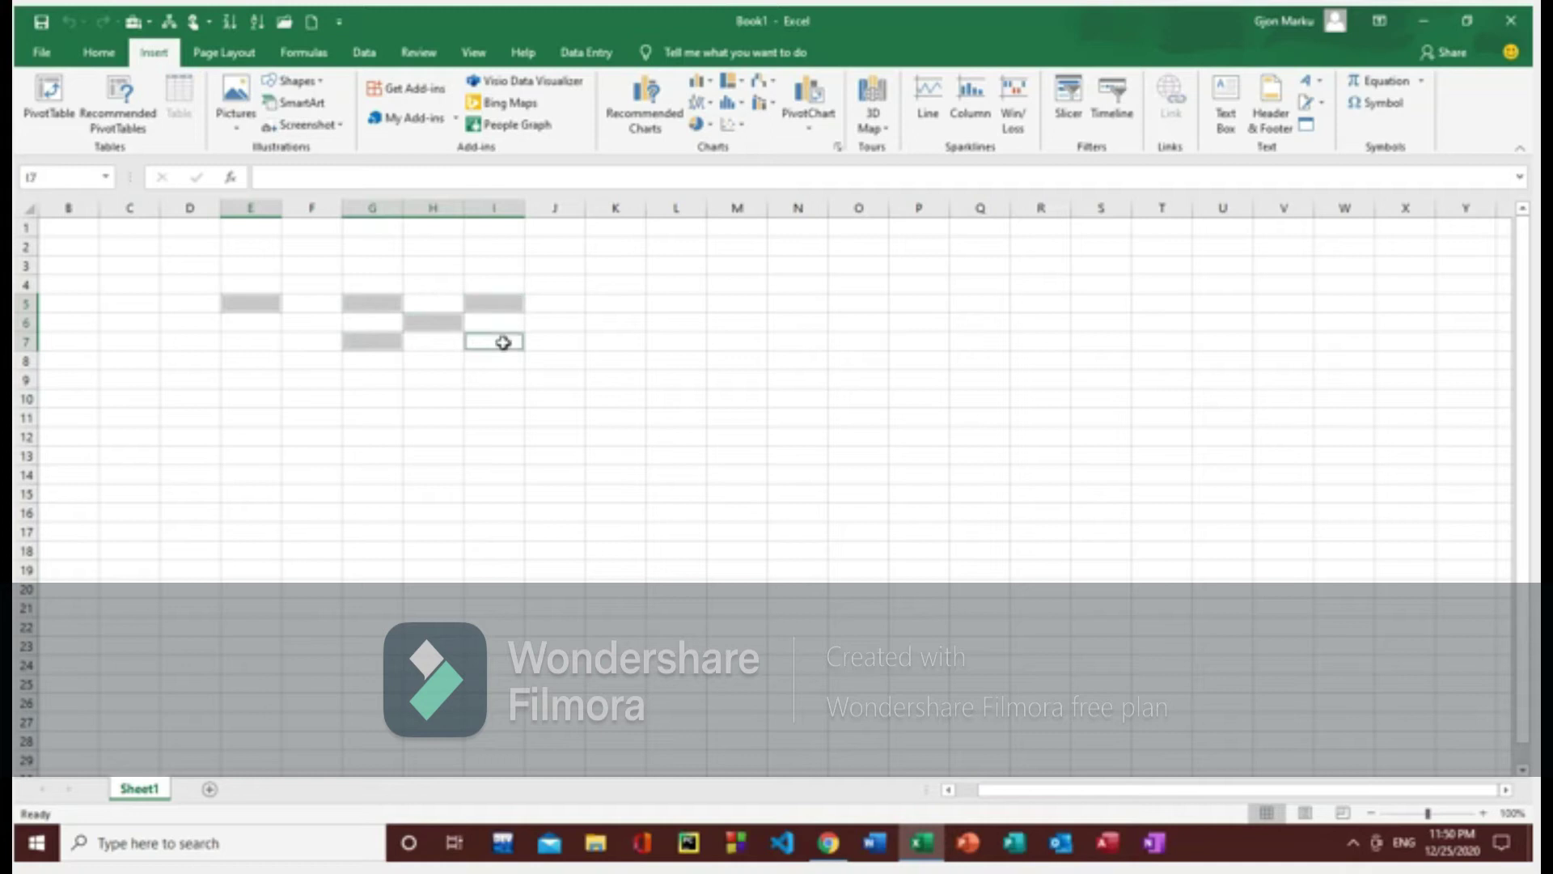
{"action": "left_click", "coordinate": [388, 365], "text": "ctrl"}
{"action": "left_click", "coordinate": [413, 378], "text": "ctrl"}
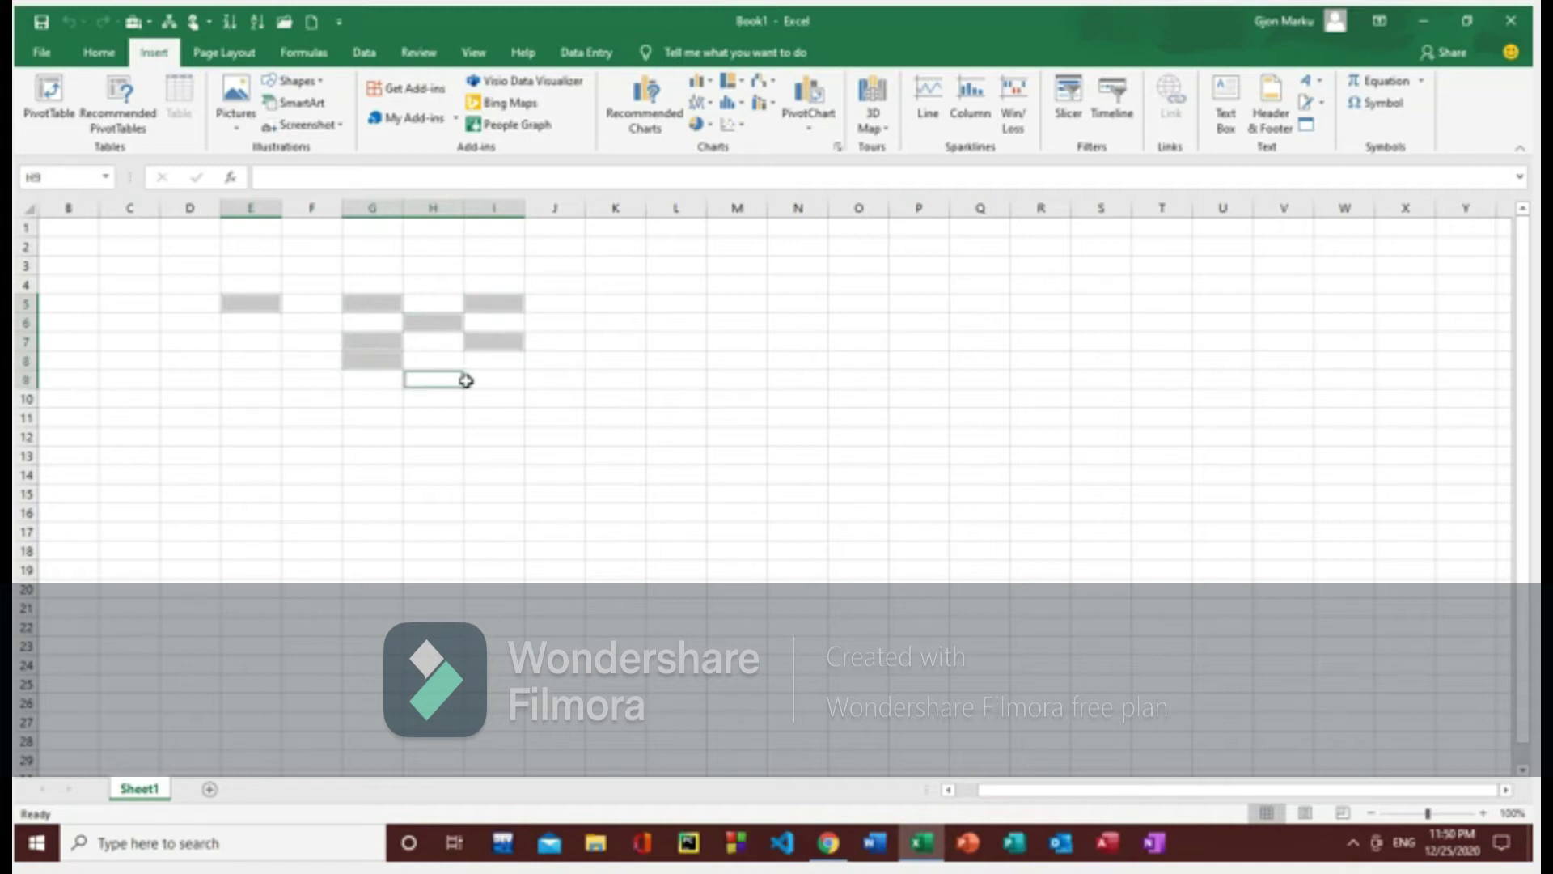
{"action": "left_click", "coordinate": [502, 379], "text": "ctrl"}
{"action": "left_click", "coordinate": [563, 361], "text": "ctrl"}
{"action": "left_click", "coordinate": [597, 337], "text": "ctrl"}
{"action": "left_click", "coordinate": [569, 300], "text": "ctrl"}
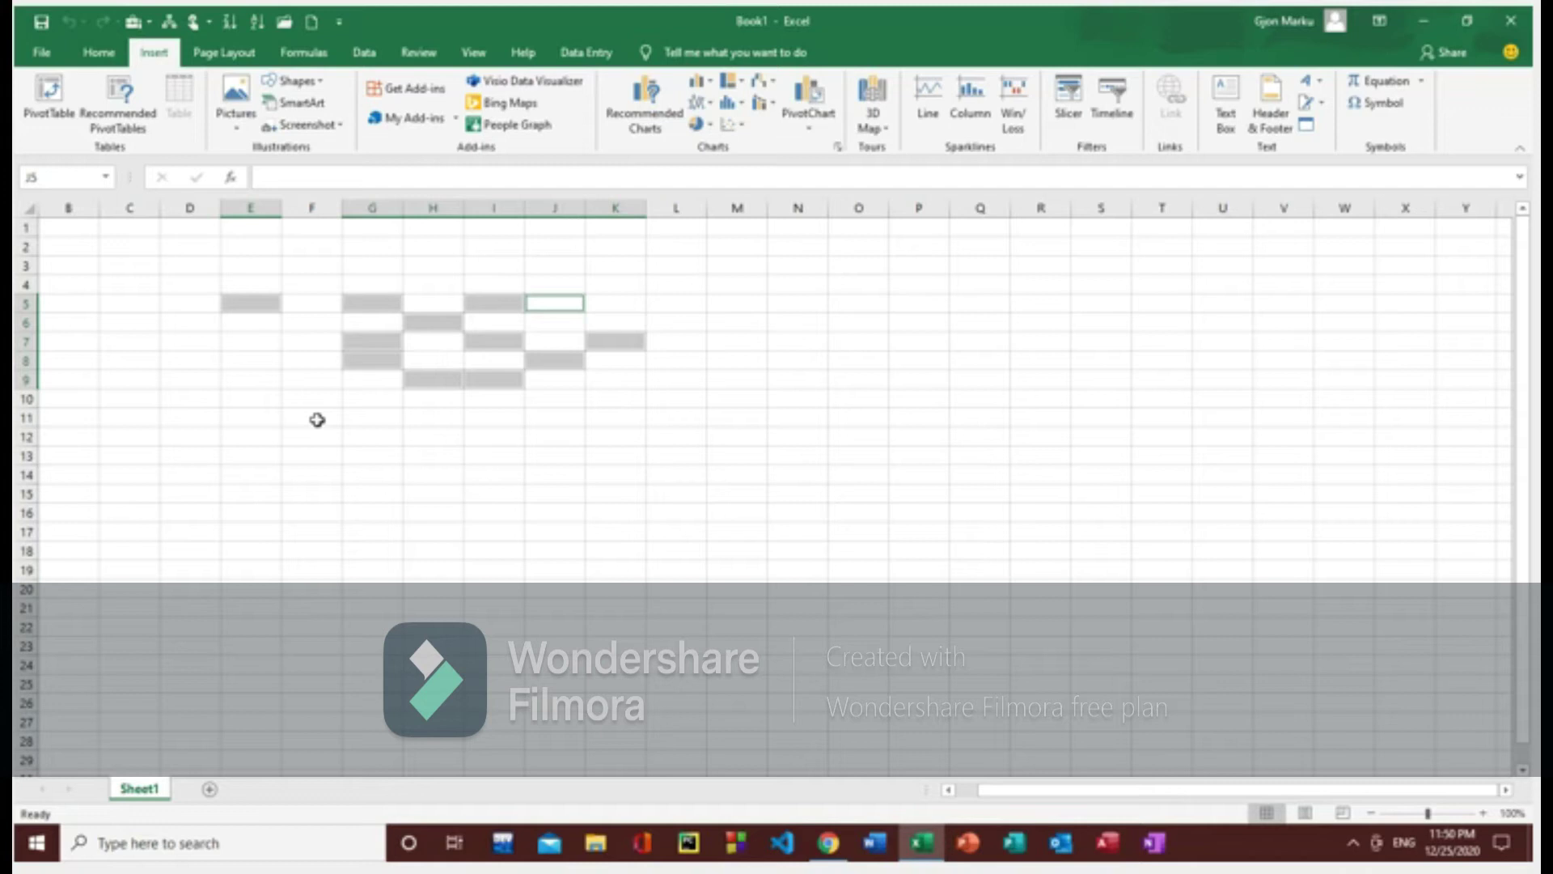
{"action": "left_click", "coordinate": [317, 420]}
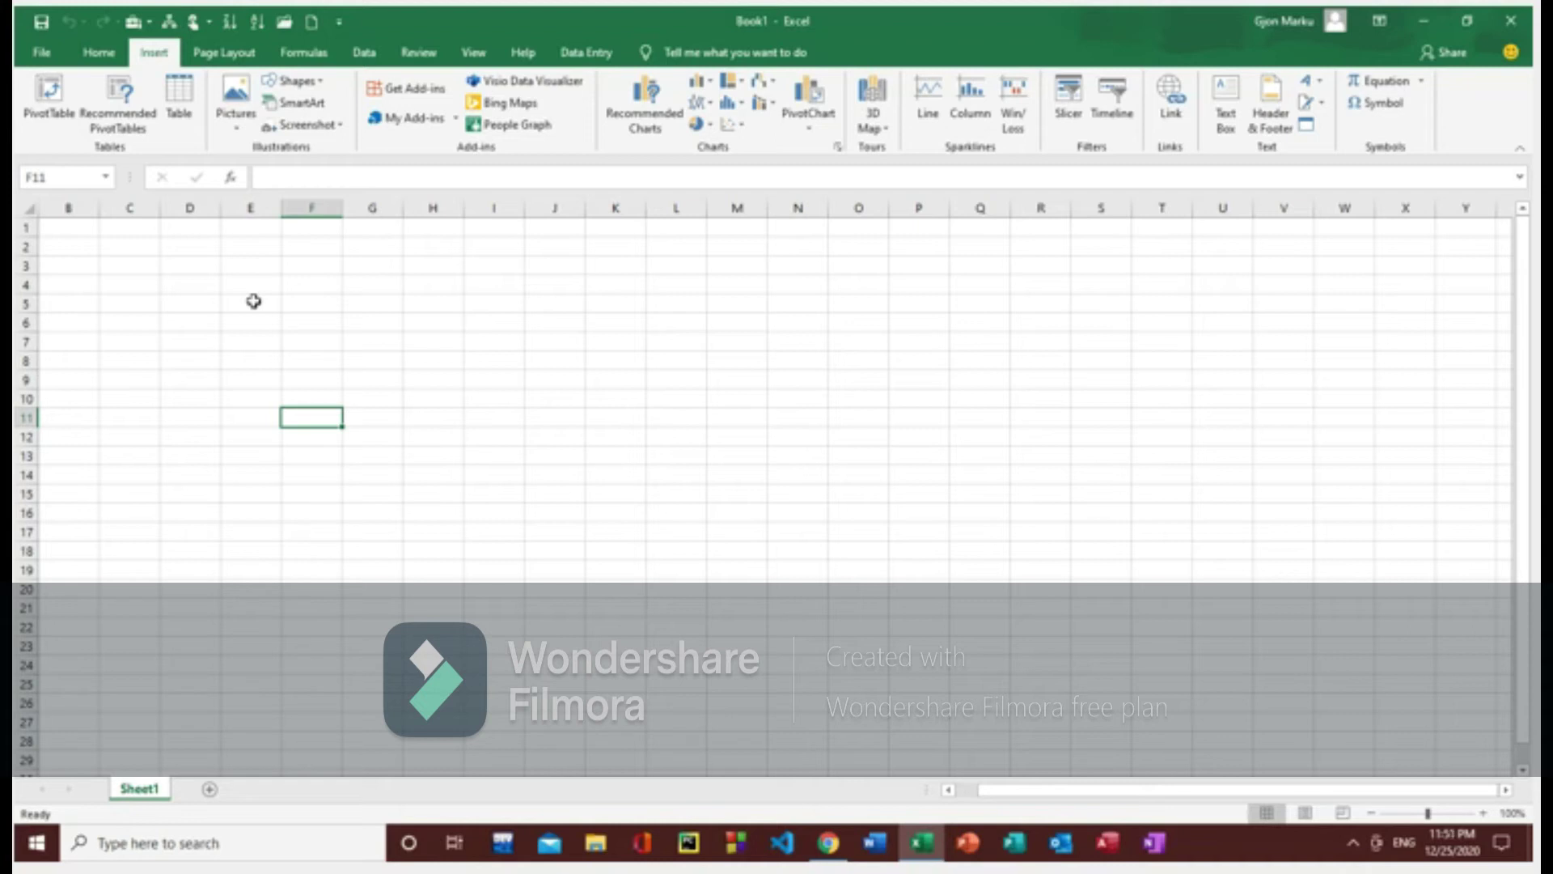
Enter the value 1 in cell F11
{"action": "type", "text": "1"}
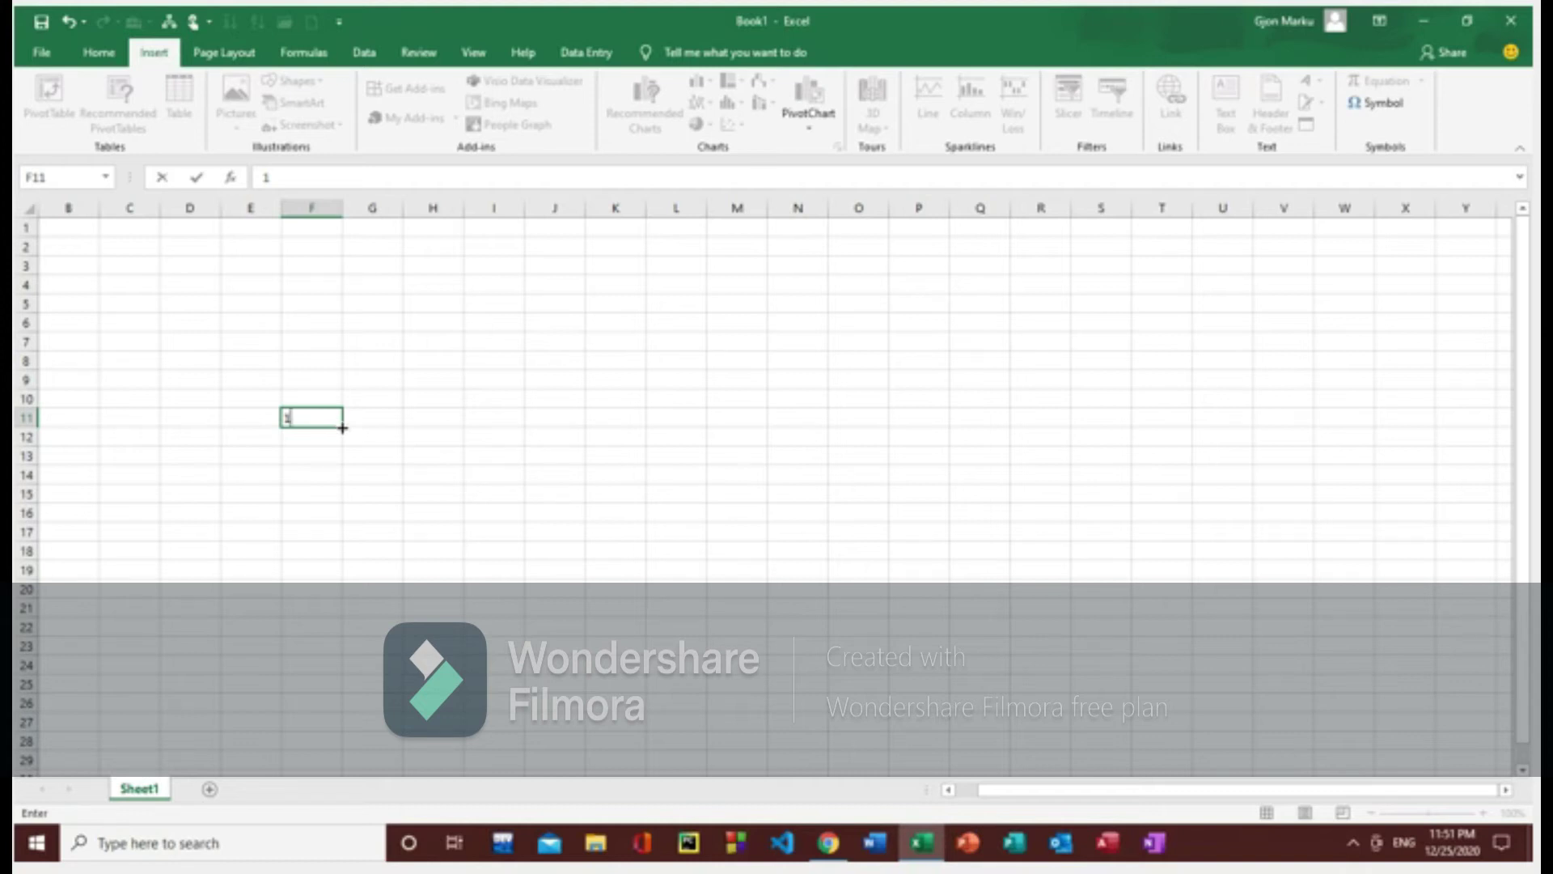
AutoFill the 1 from F11 down through F27, giving 17 cells of 1
{"action": "left_click_drag", "start_coordinate": [342, 427], "coordinate": [348, 628]}
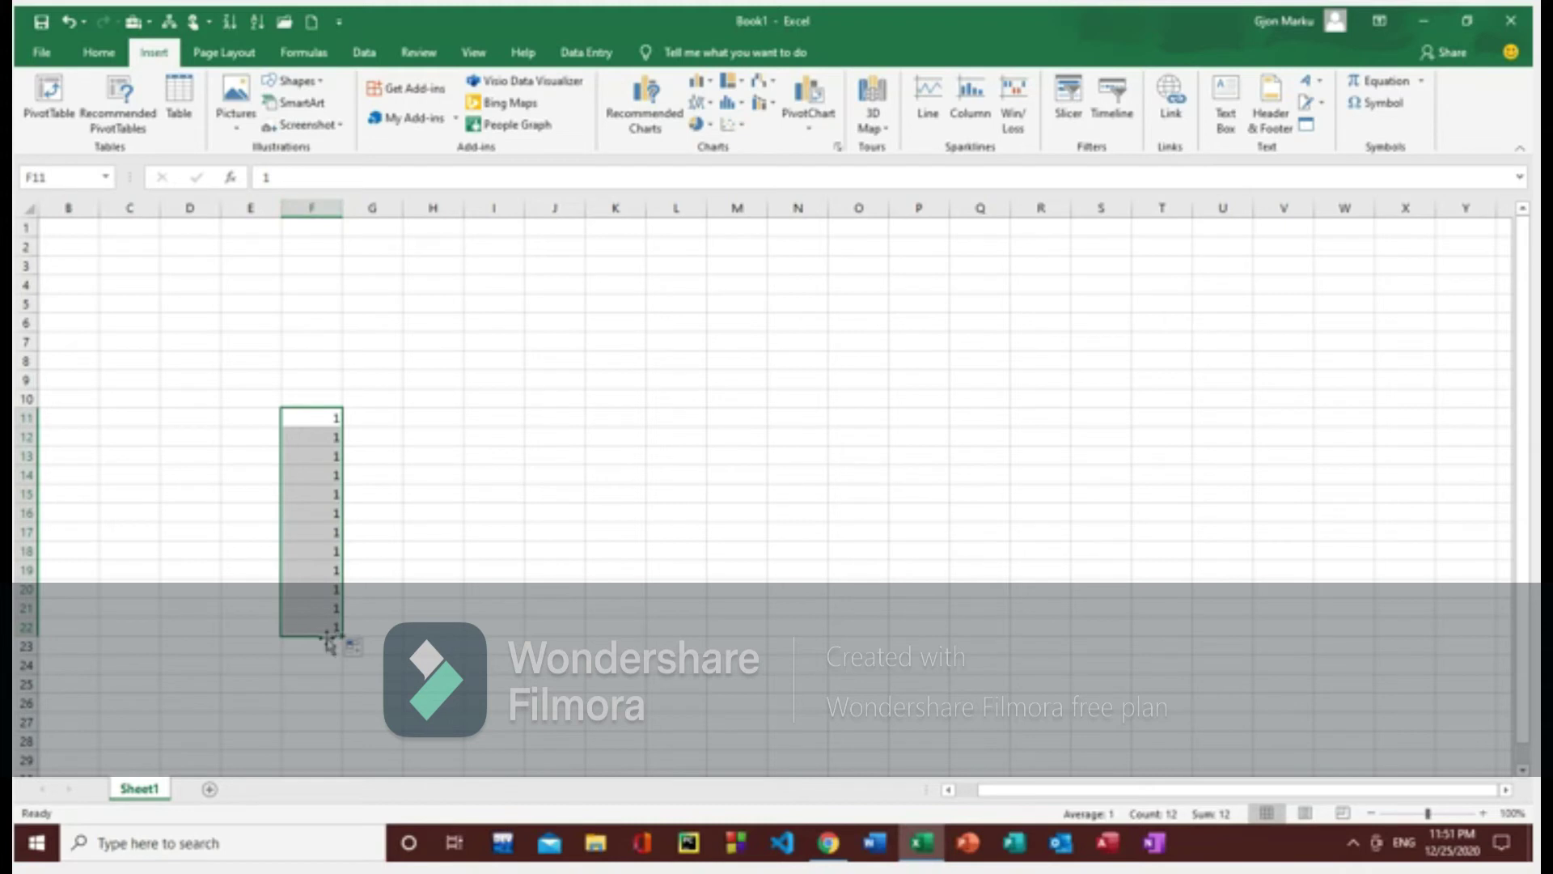
{"action": "left_click_drag", "start_coordinate": [342, 637], "coordinate": [348, 726]}
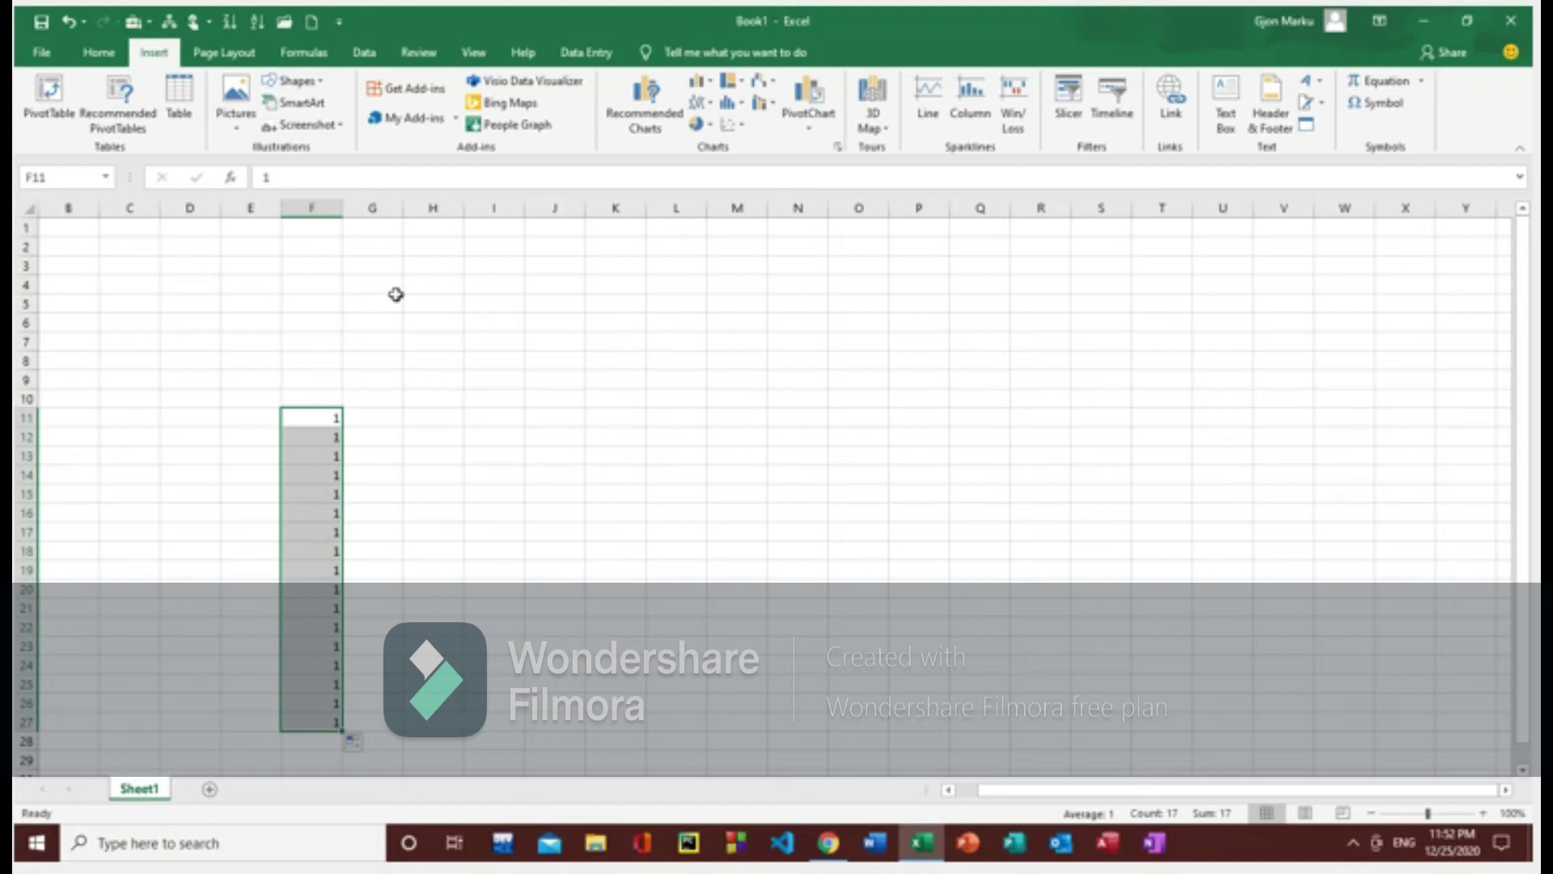
Enter 3 in cell I4 and 5 in cell I5 as the seed values
{"action": "left_click", "coordinate": [425, 289]}
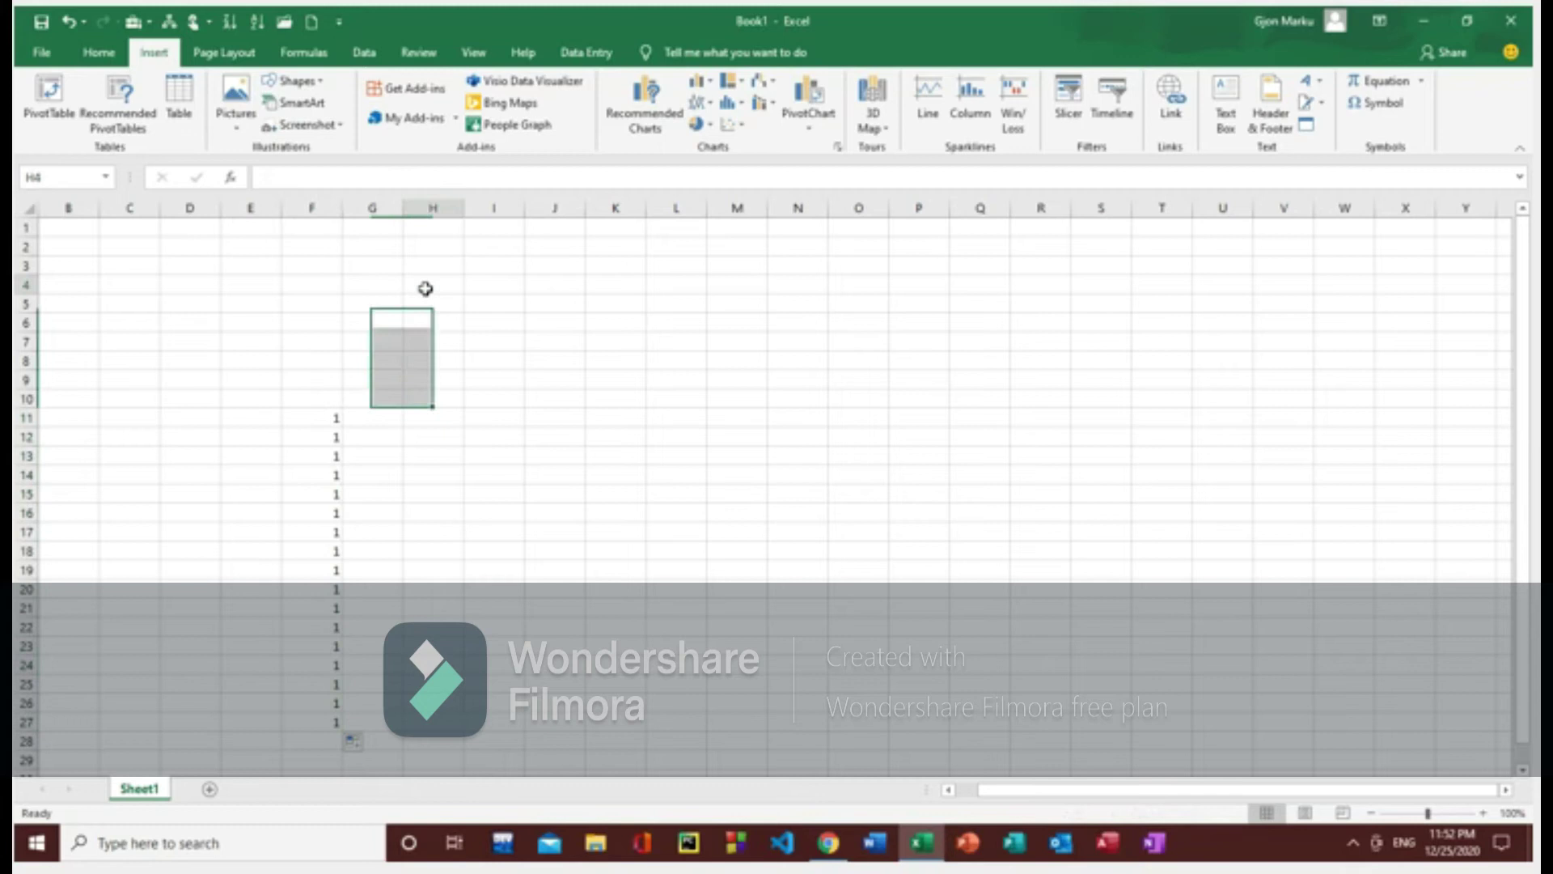
{"action": "left_click", "coordinate": [495, 286]}
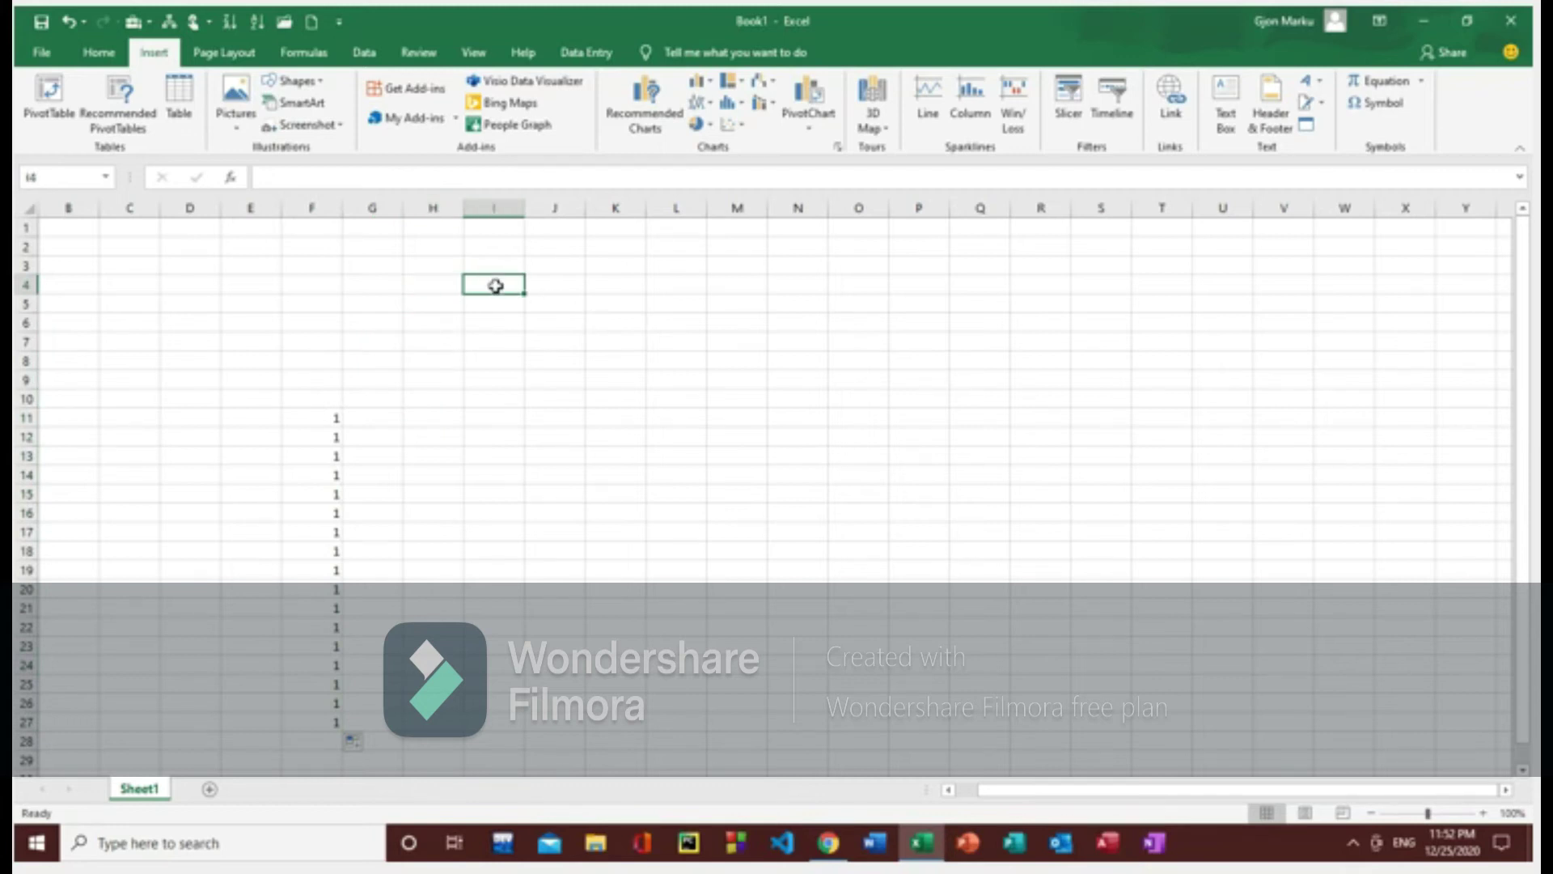
{"action": "type", "text": "3"}
{"action": "left_click", "coordinate": [493, 306]}
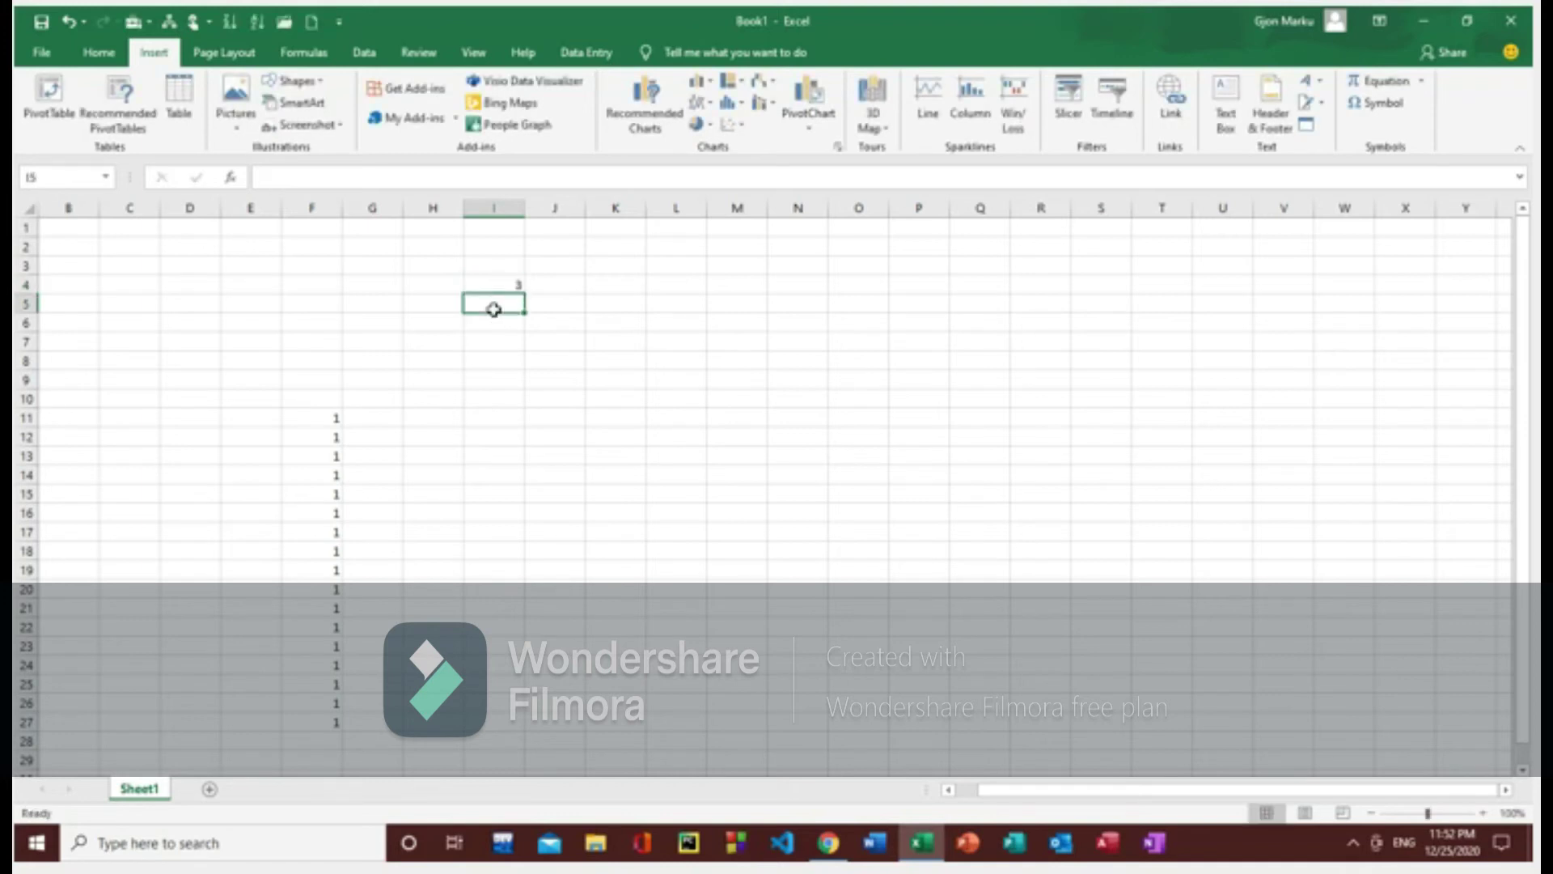
{"action": "type", "text": "5"}
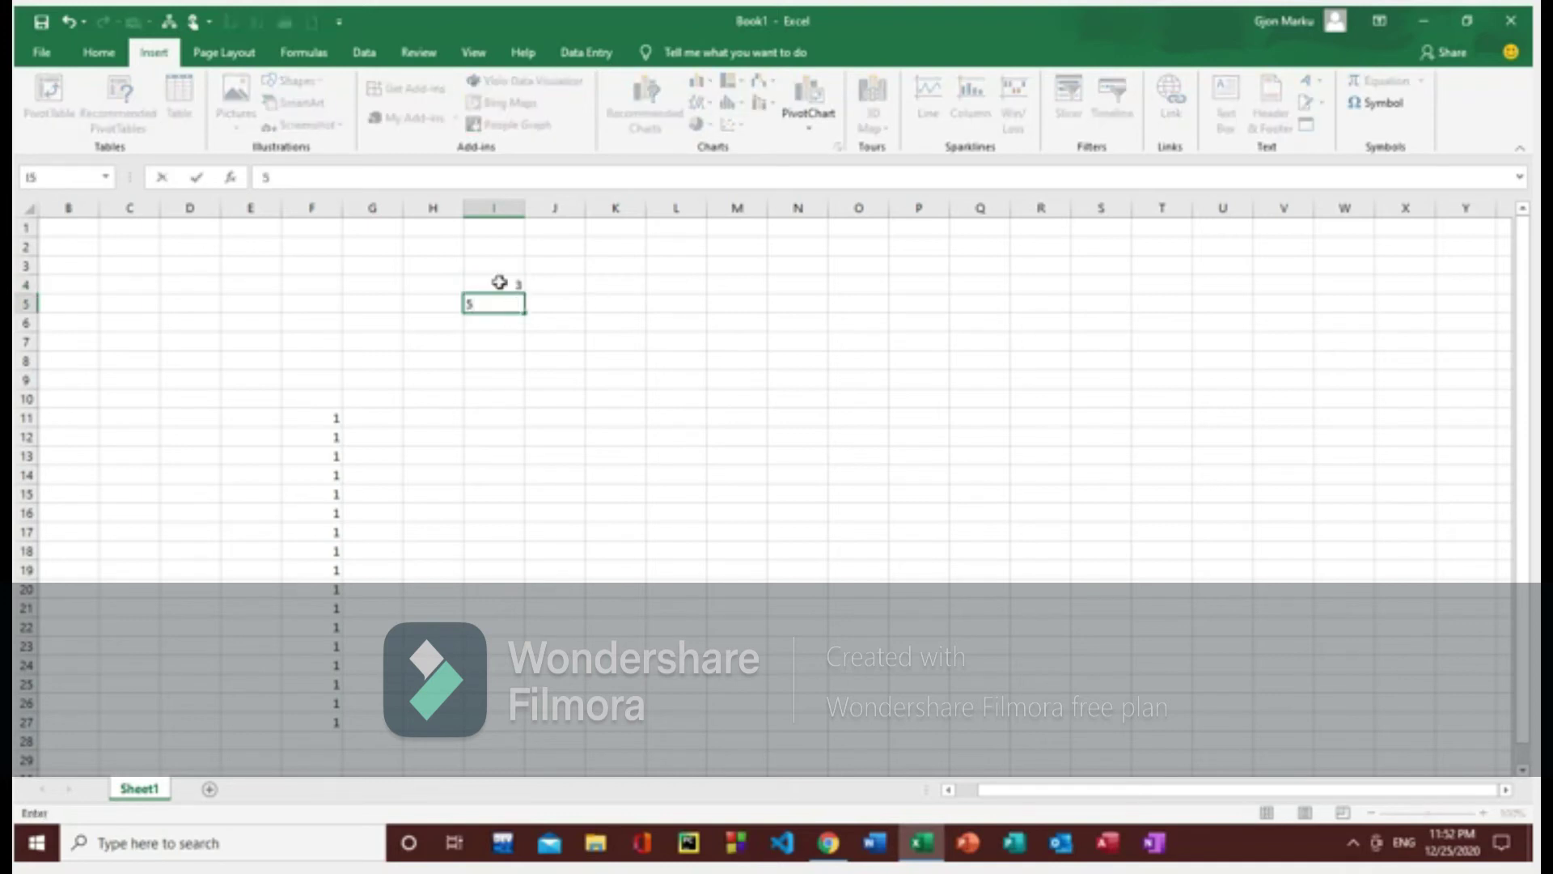
{"action": "left_click", "coordinate": [459, 269]}
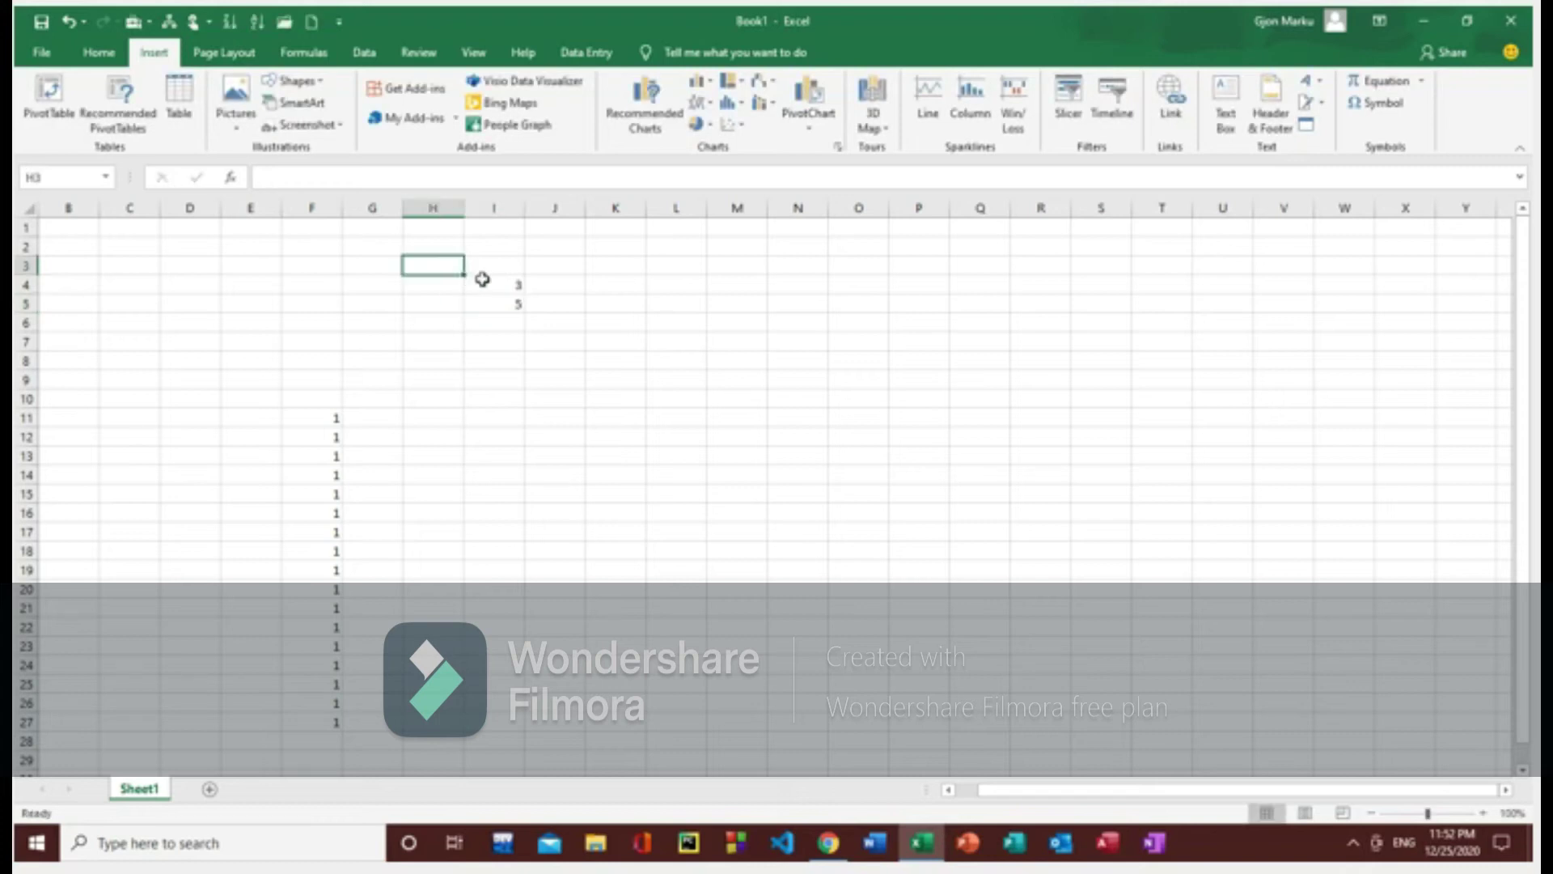
Select I4:I5 and AutoFill the odd-number series down to 33 in I19
{"action": "left_click", "coordinate": [482, 279]}
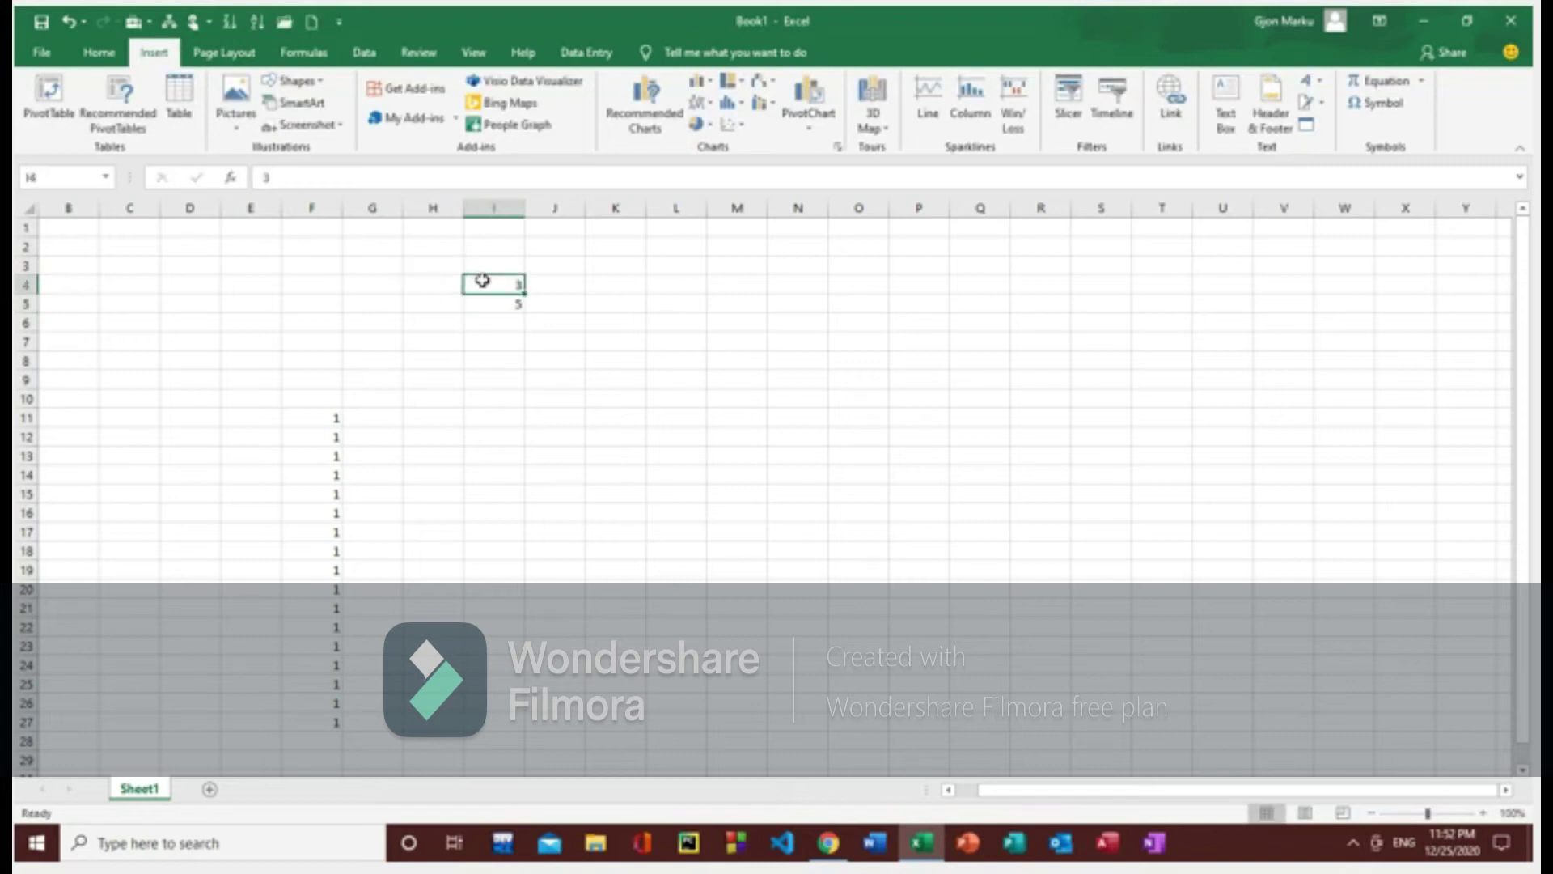
{"action": "key", "text": "shift+Down"}
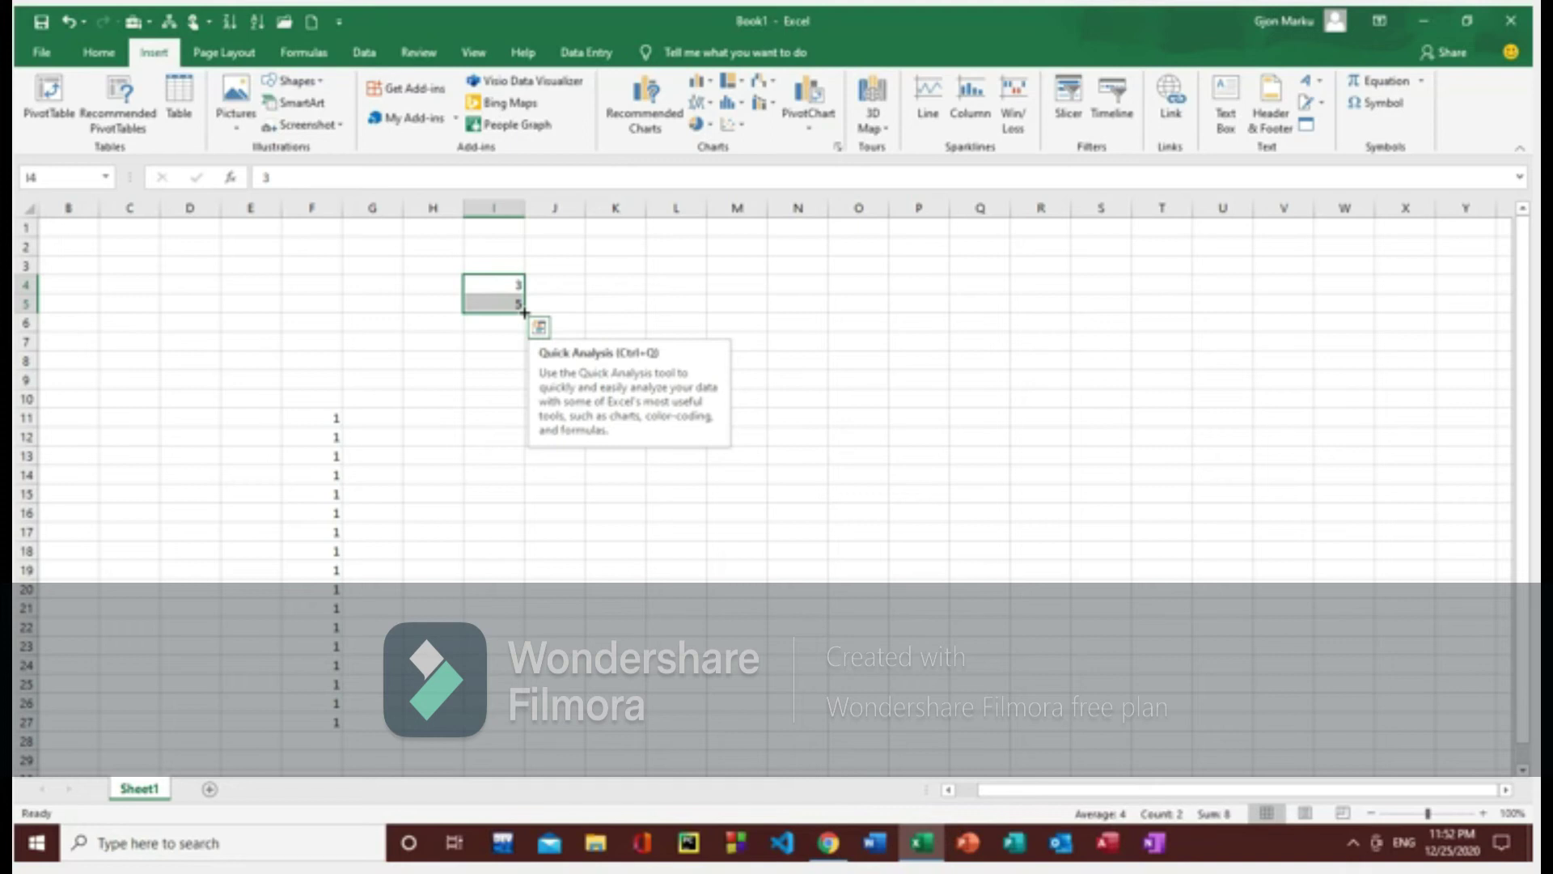
{"action": "left_click_drag", "start_coordinate": [524, 313], "coordinate": [524, 575]}
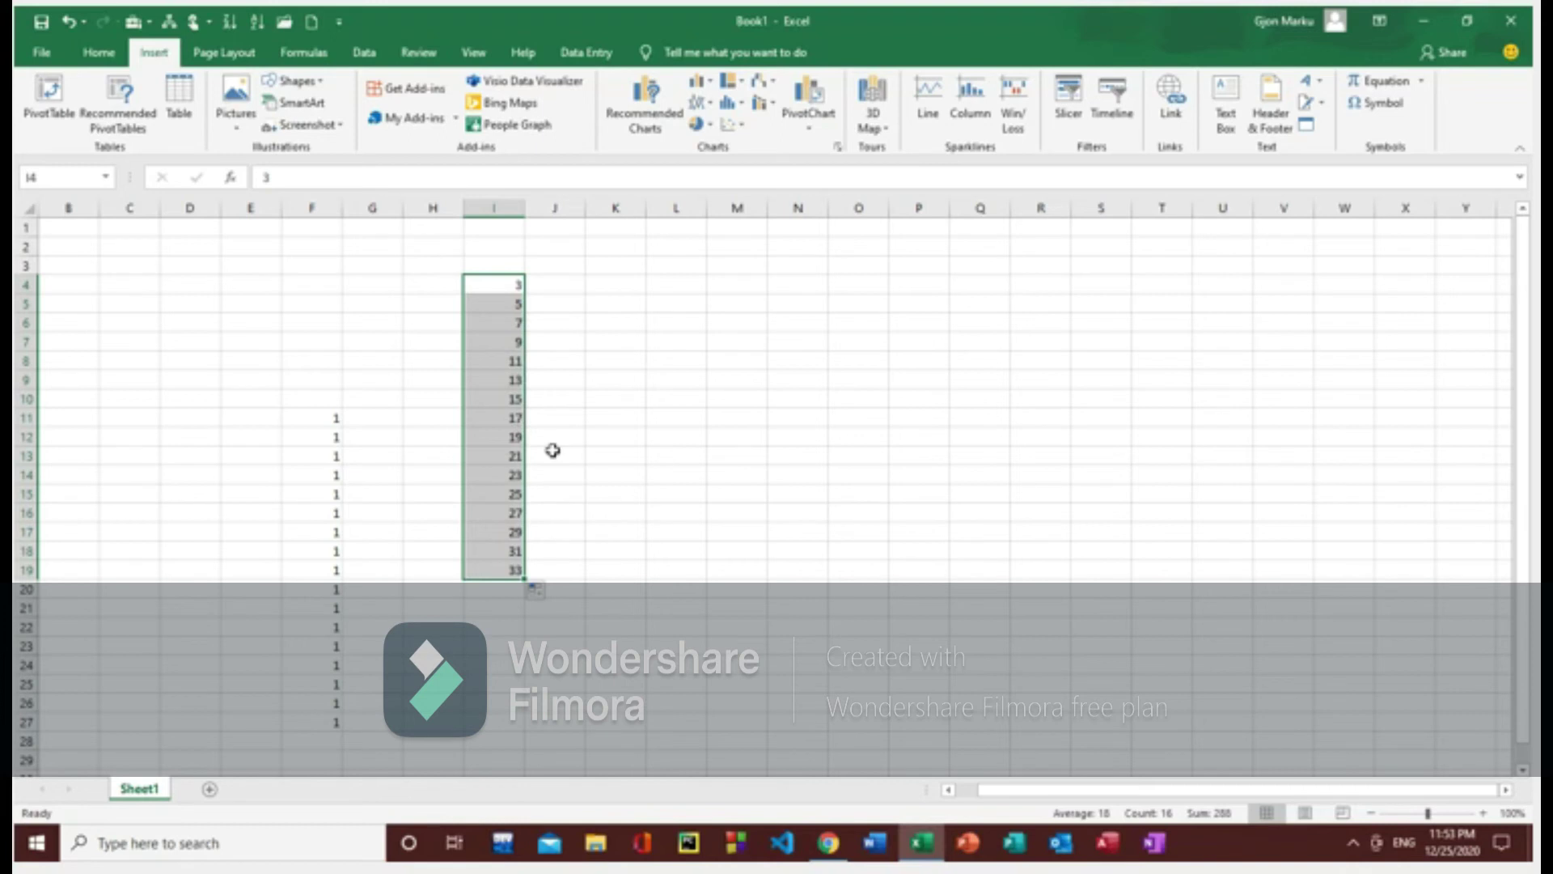
Enter 0 in K4 and 2 in K5, then AutoFill the evens down to 30 in K19
{"action": "left_click", "coordinate": [615, 285]}
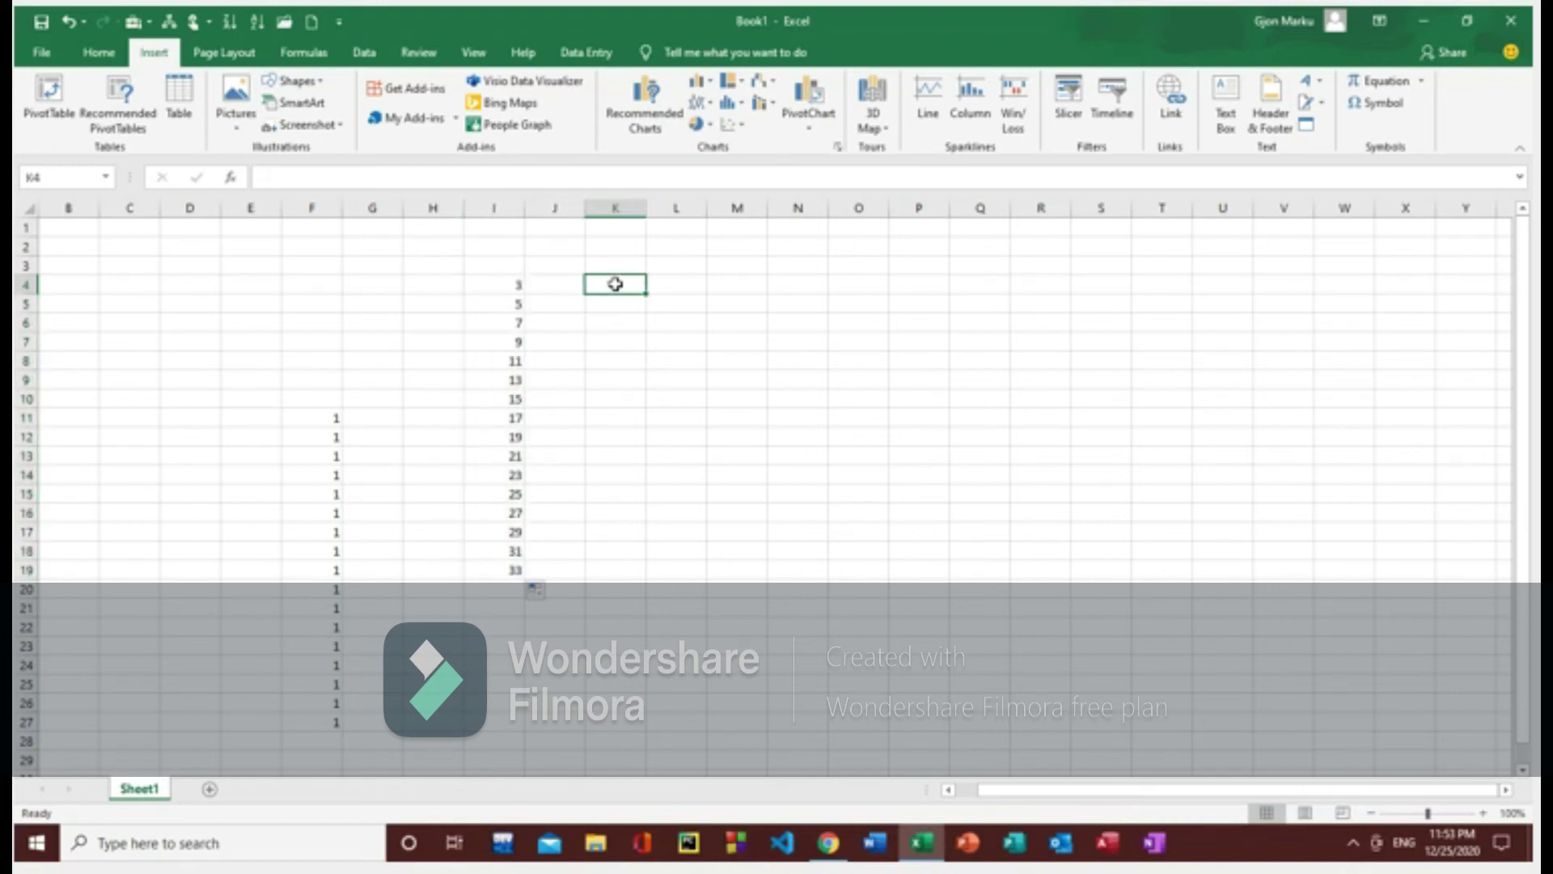
{"action": "type", "text": "0"}
{"action": "key", "text": "Return"}
{"action": "type", "text": "2"}
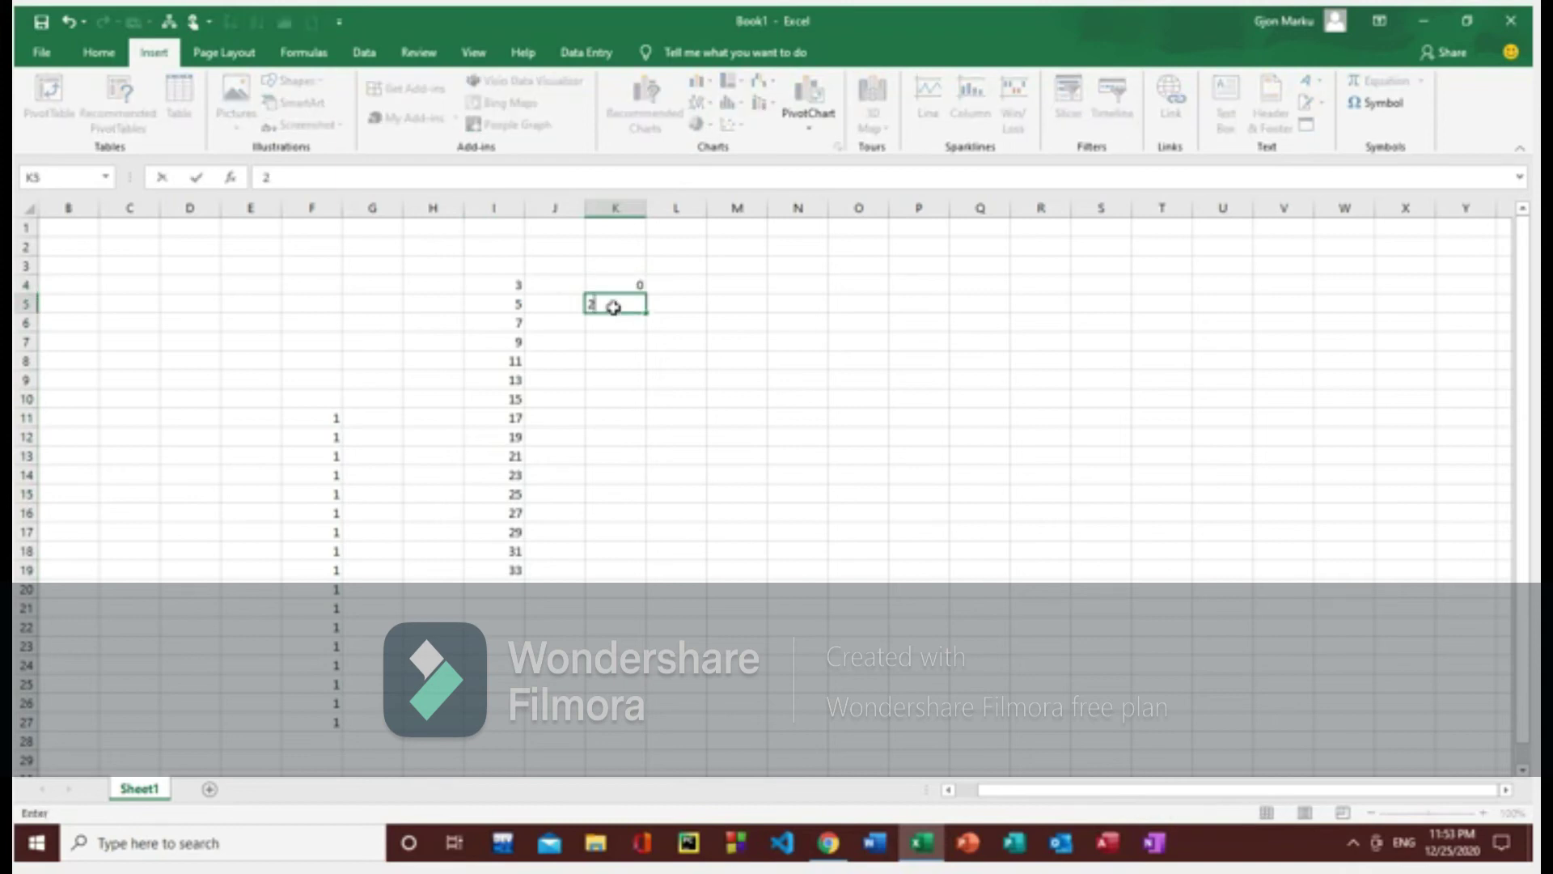
{"action": "left_click", "coordinate": [616, 278]}
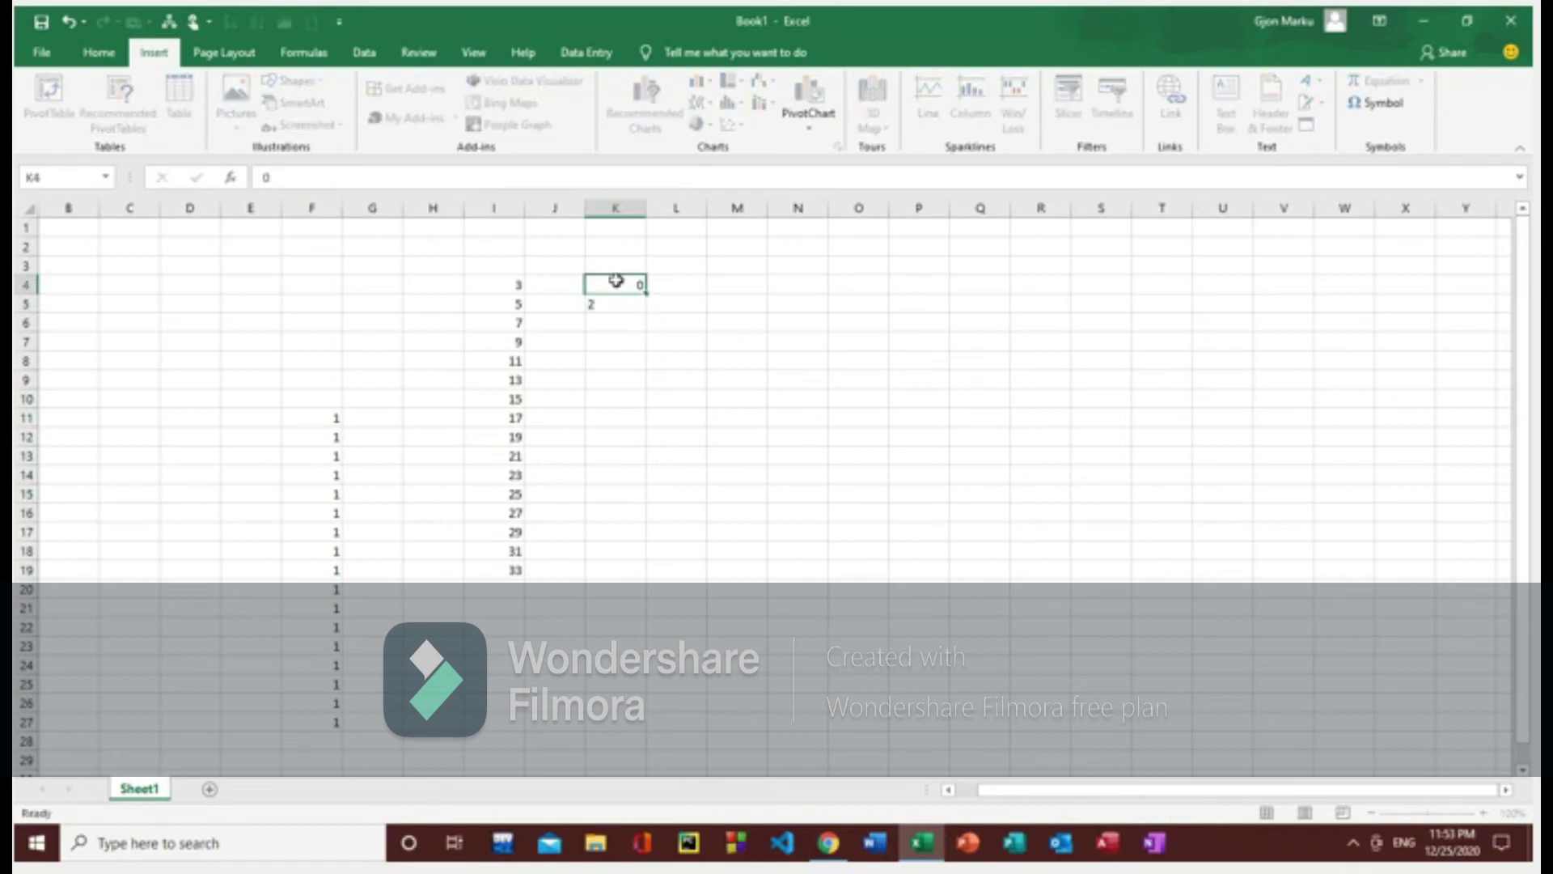
{"action": "left_click_drag", "start_coordinate": [615, 282], "coordinate": [618, 301]}
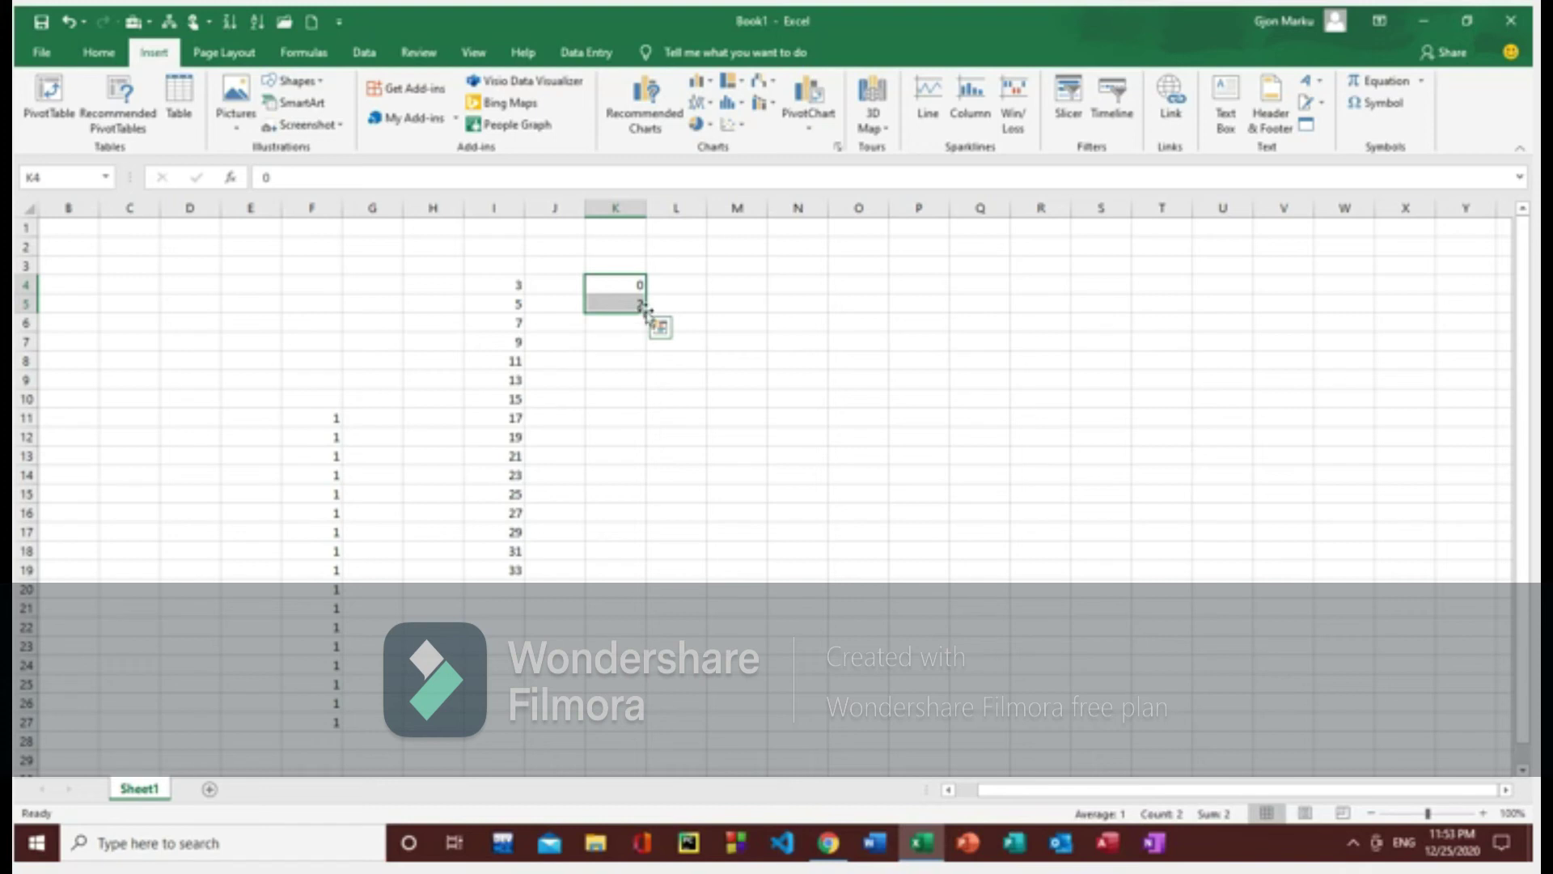
{"action": "left_click_drag", "start_coordinate": [647, 312], "coordinate": [647, 580]}
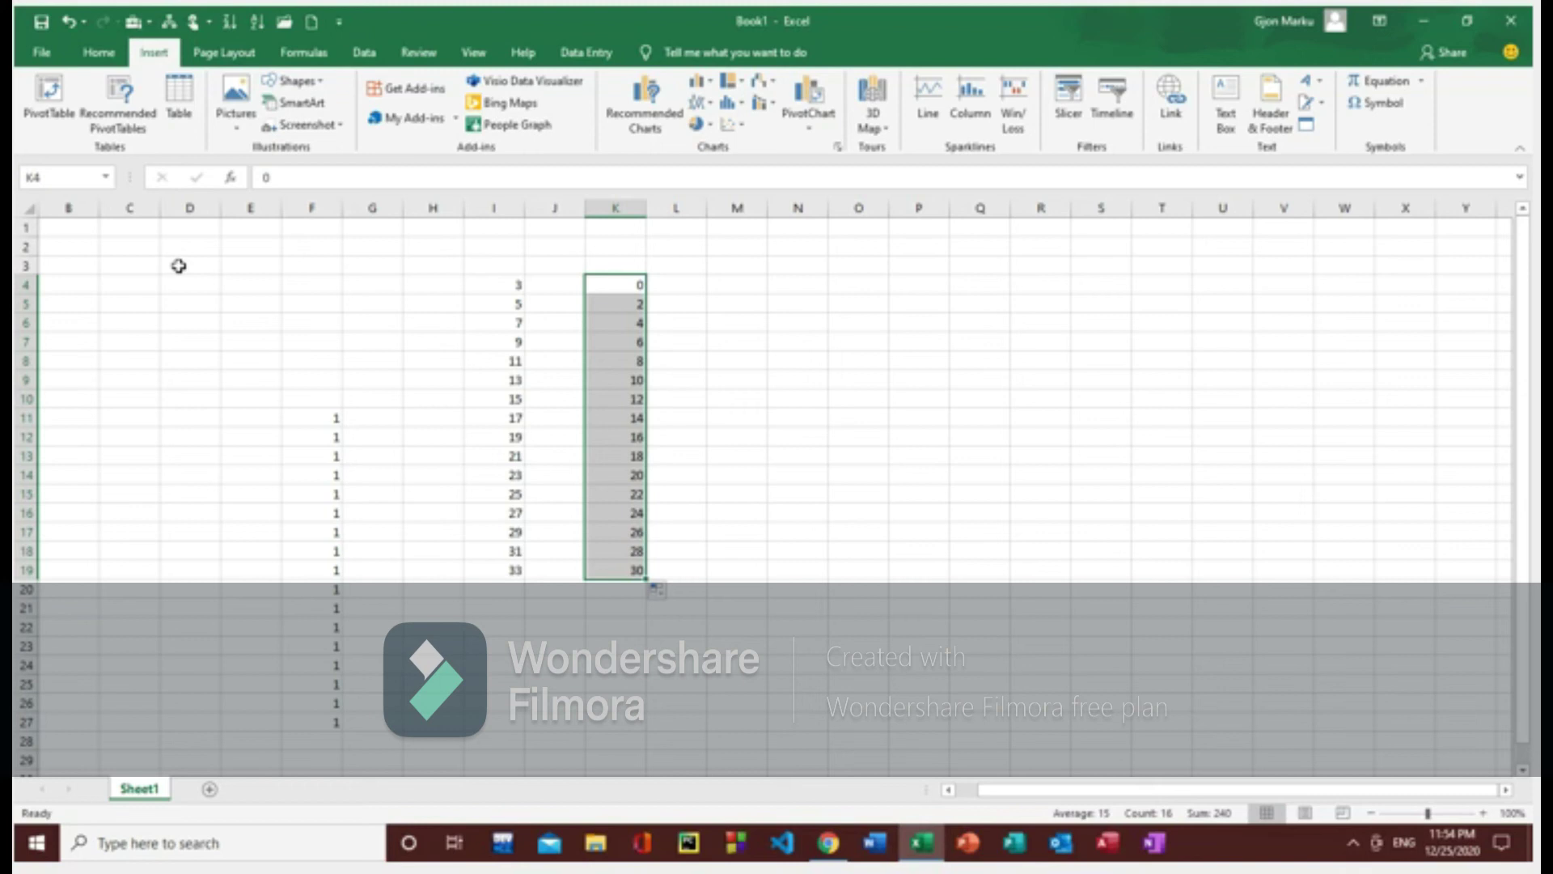
Type the first date into D3 and enter 5/18/2020 in D4, correcting the month and year typos
{"action": "left_click", "coordinate": [179, 266]}
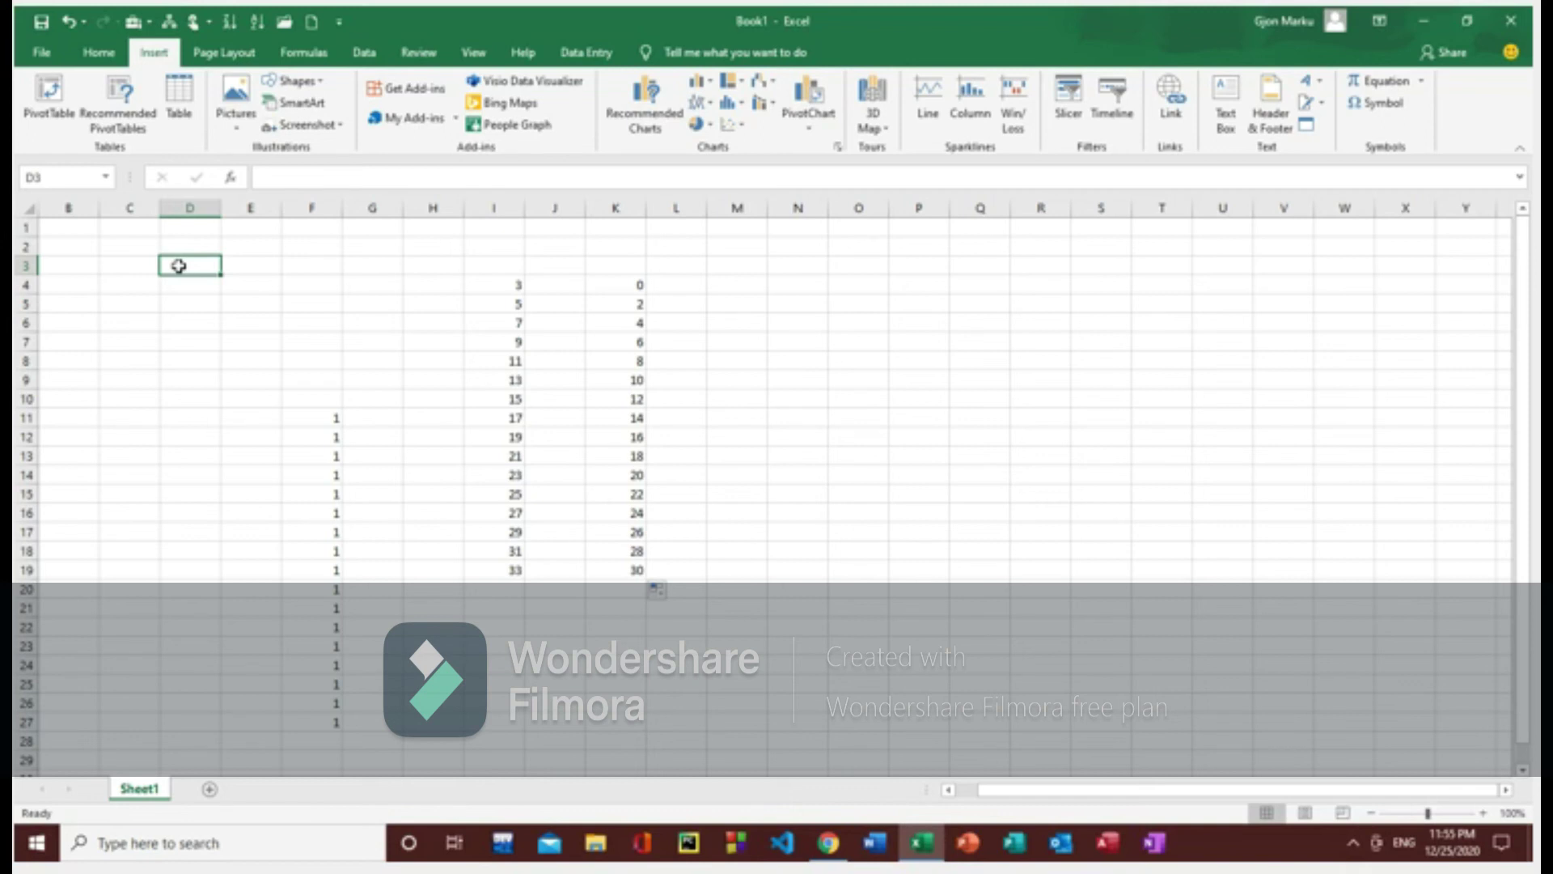
{"action": "type", "text": "5"}
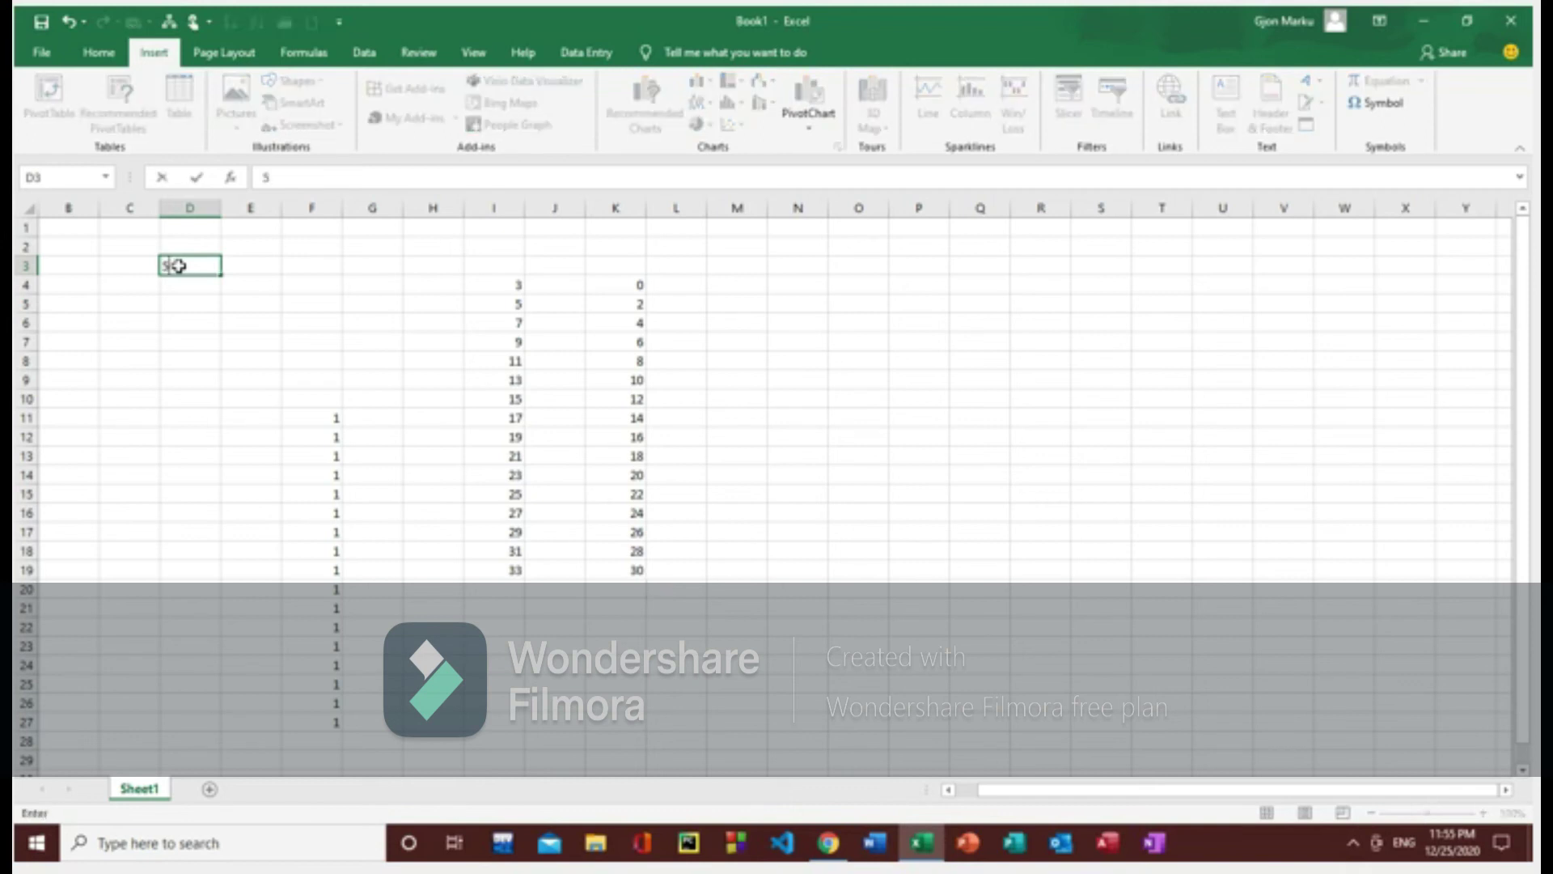
{"action": "type", "text": "/"}
{"action": "type", "text": "15"}
{"action": "type", "text": "/"}
{"action": "type", "text": "200"}
{"action": "key", "text": "Return"}
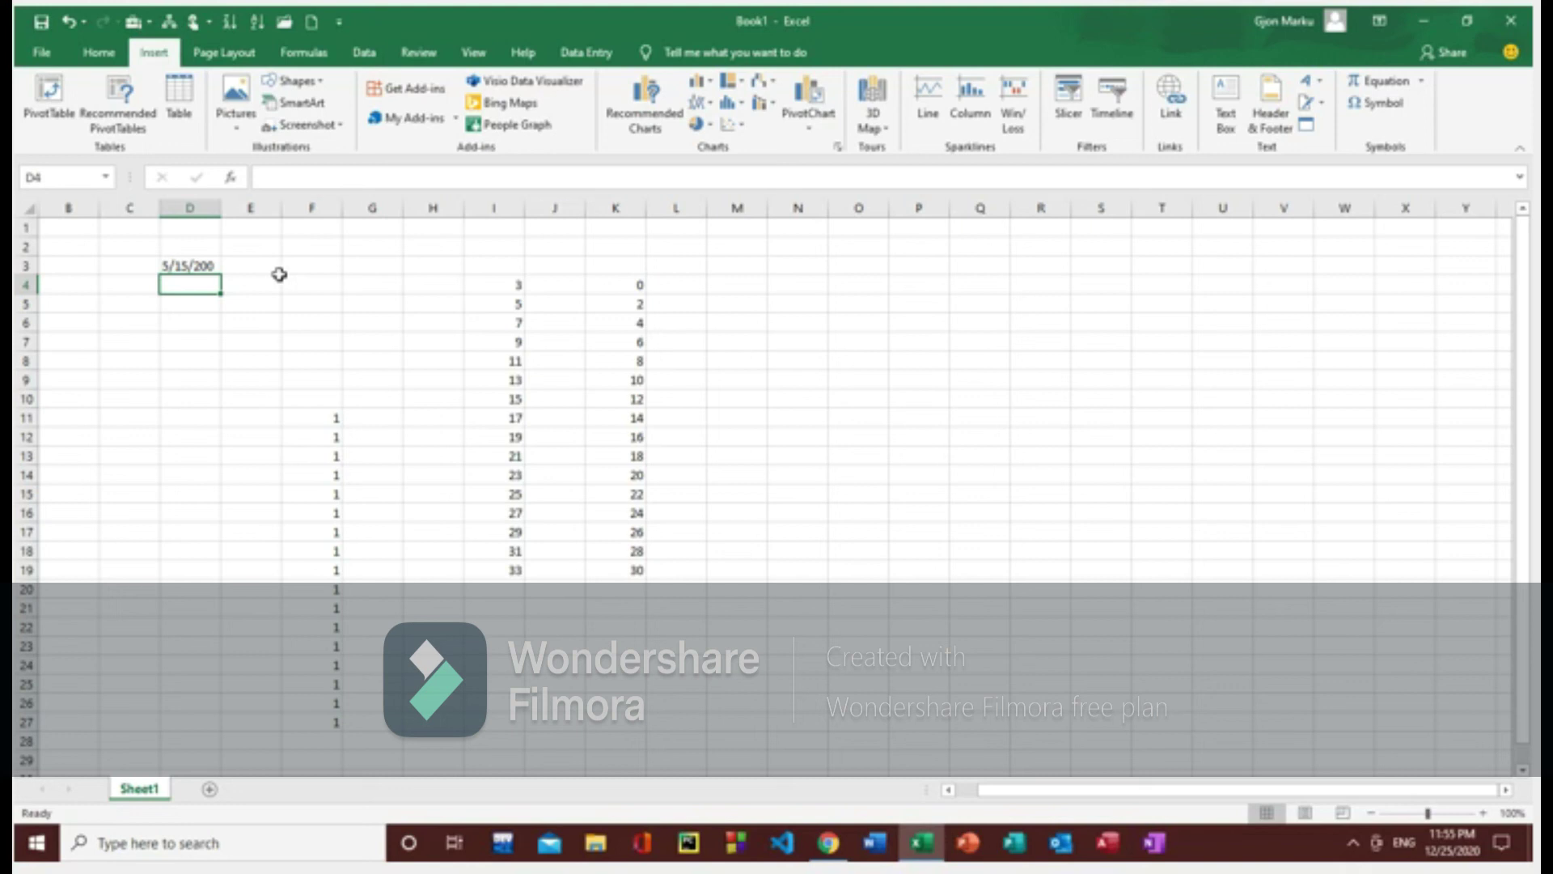
{"action": "type", "text": "7/"}
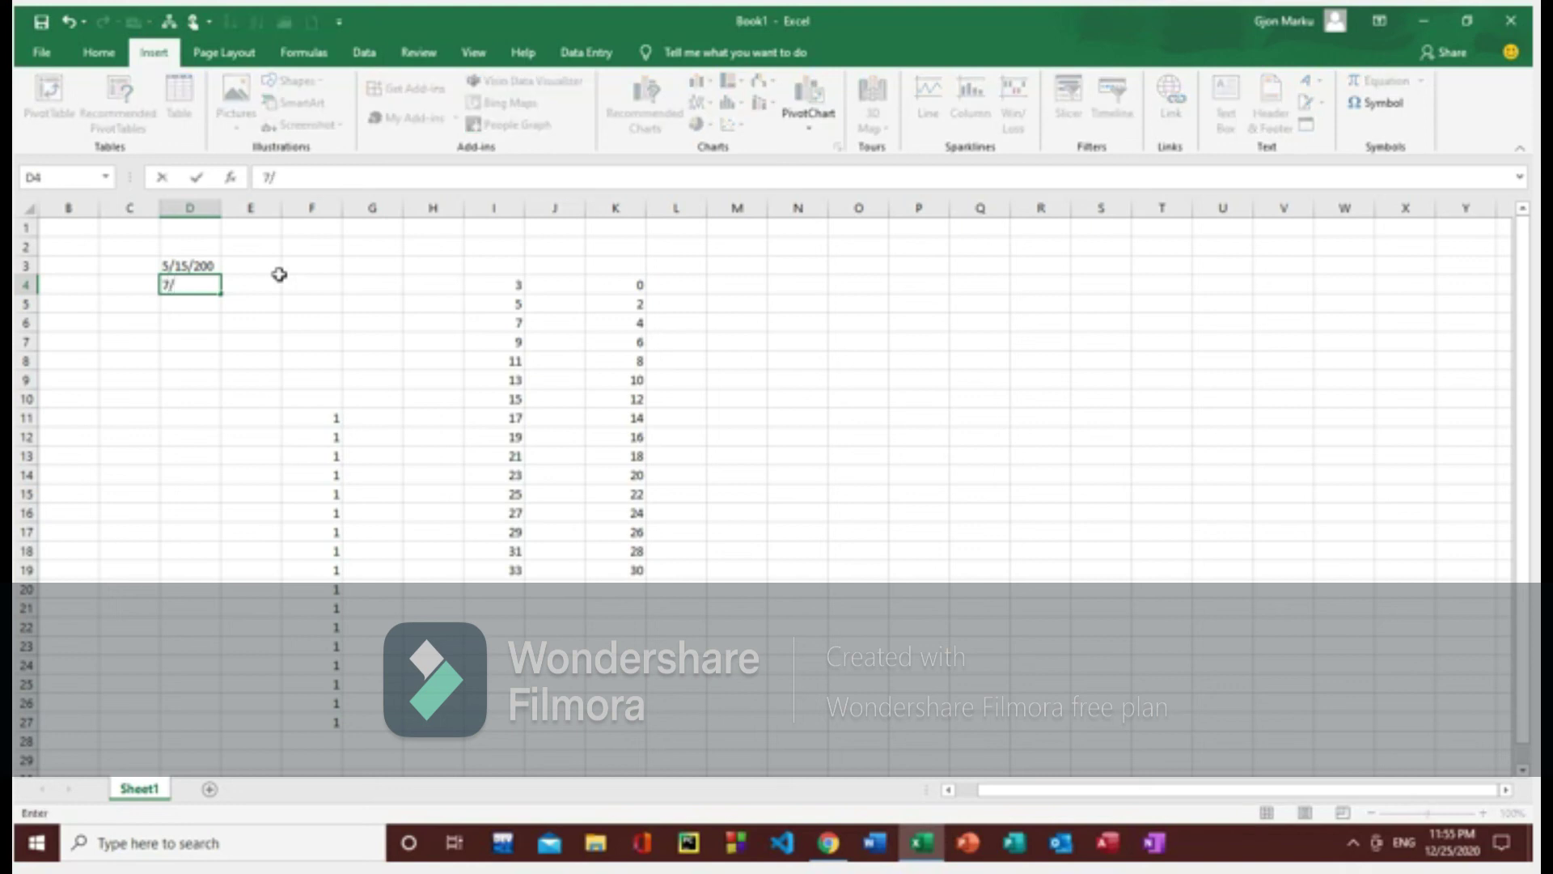
{"action": "left_click", "coordinate": [170, 285]}
{"action": "key", "text": "BackSpace"}
{"action": "type", "text": "5"}
{"action": "left_click", "coordinate": [178, 283]}
{"action": "type", "text": "18"}
{"action": "type", "text": "/200"}
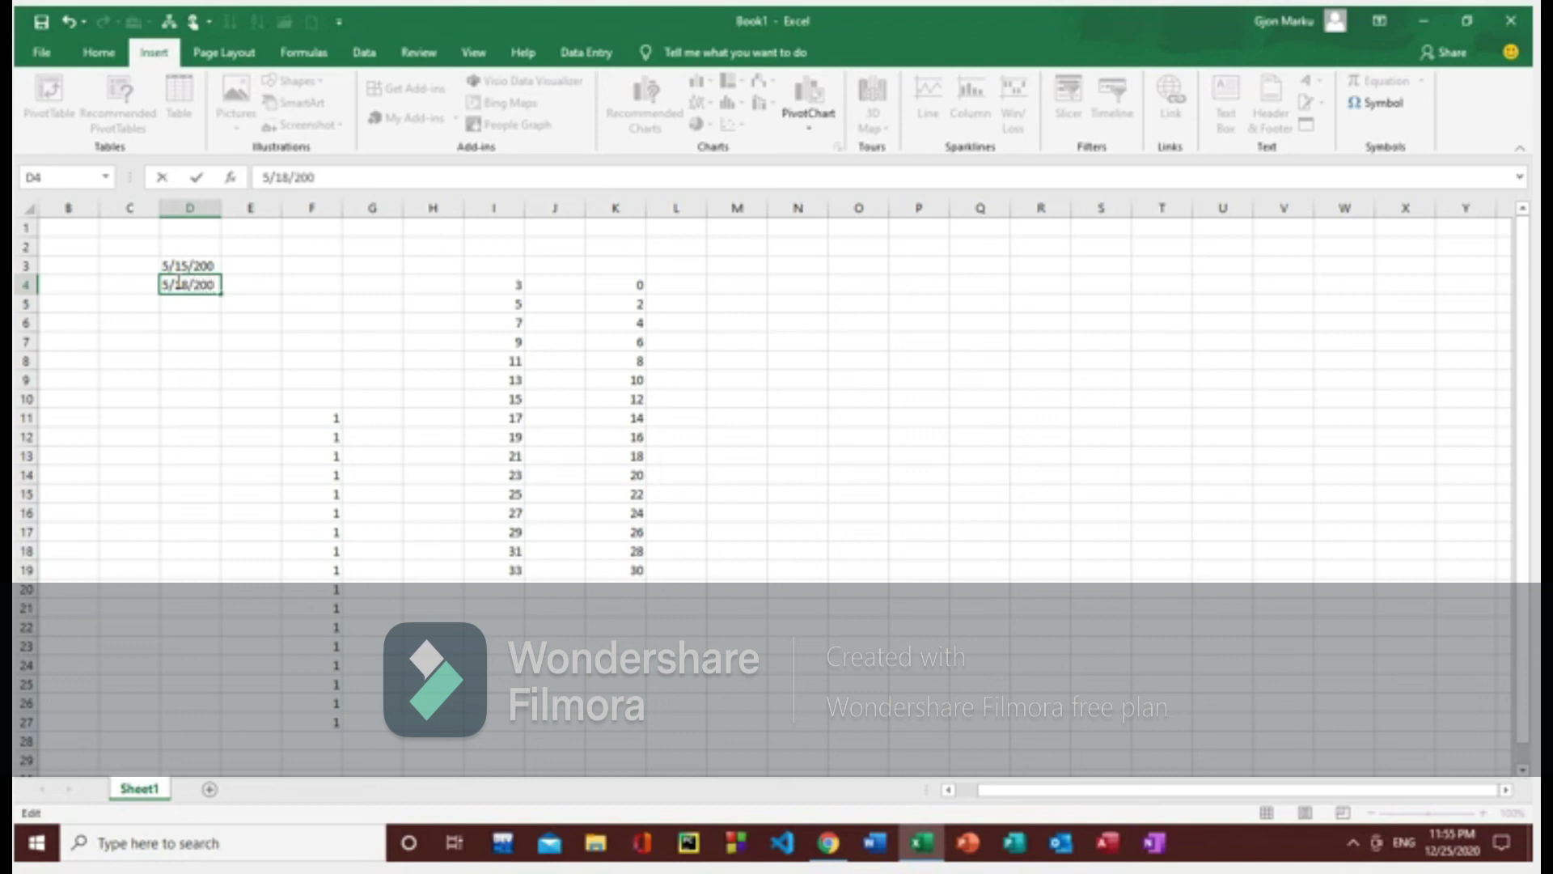
{"action": "key", "text": "BackSpace"}
{"action": "type", "text": "20"}
{"action": "left_click", "coordinate": [178, 305]}
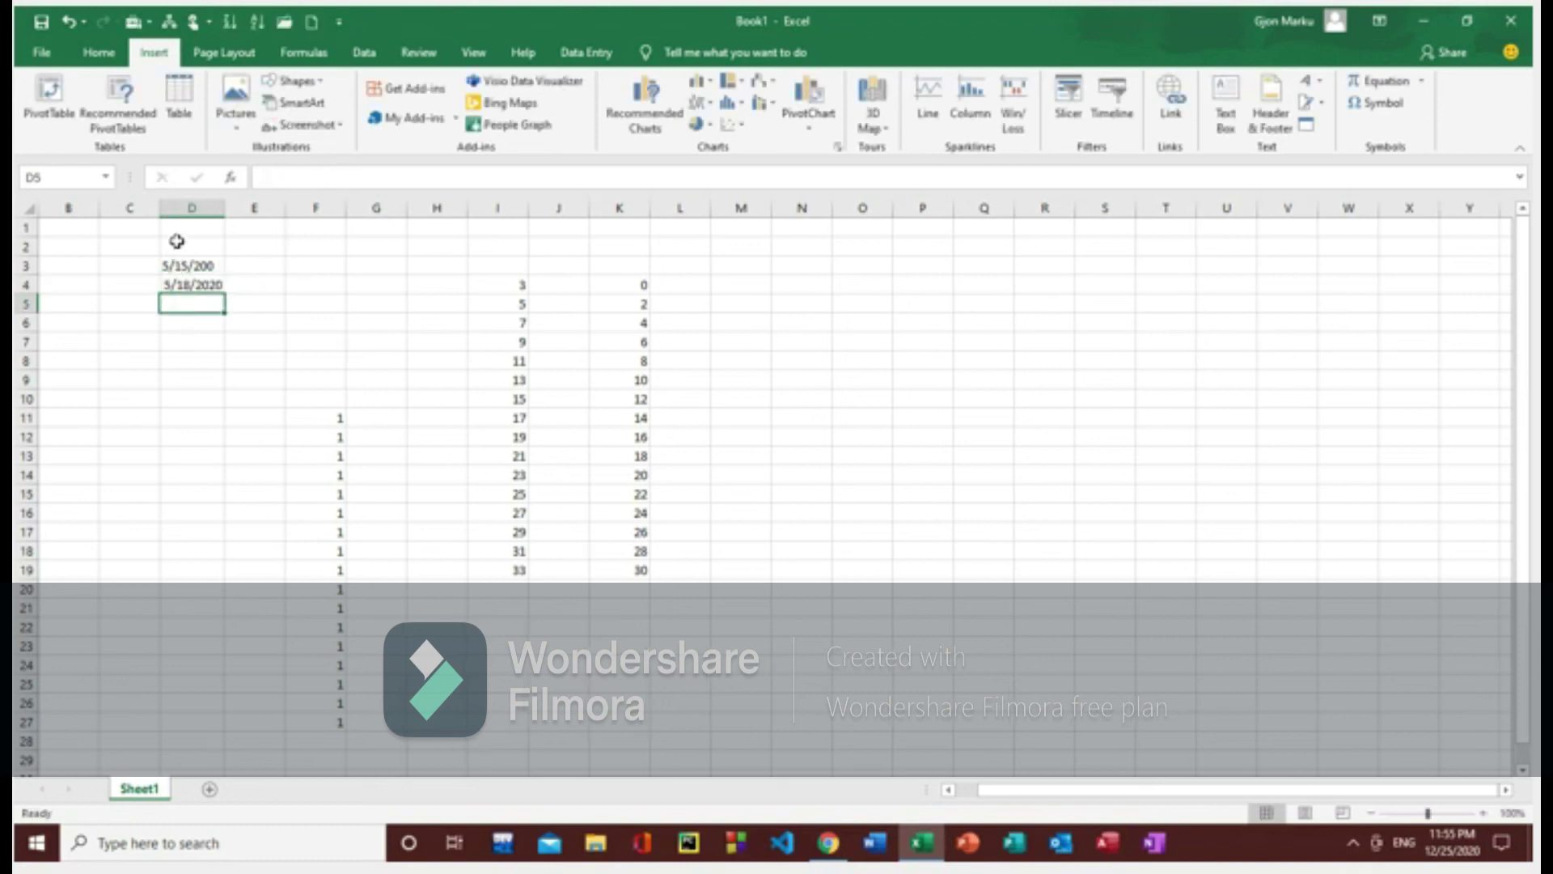
Fix the incomplete year in D3 so it reads 5/15/2020
{"action": "double_click", "coordinate": [215, 266]}
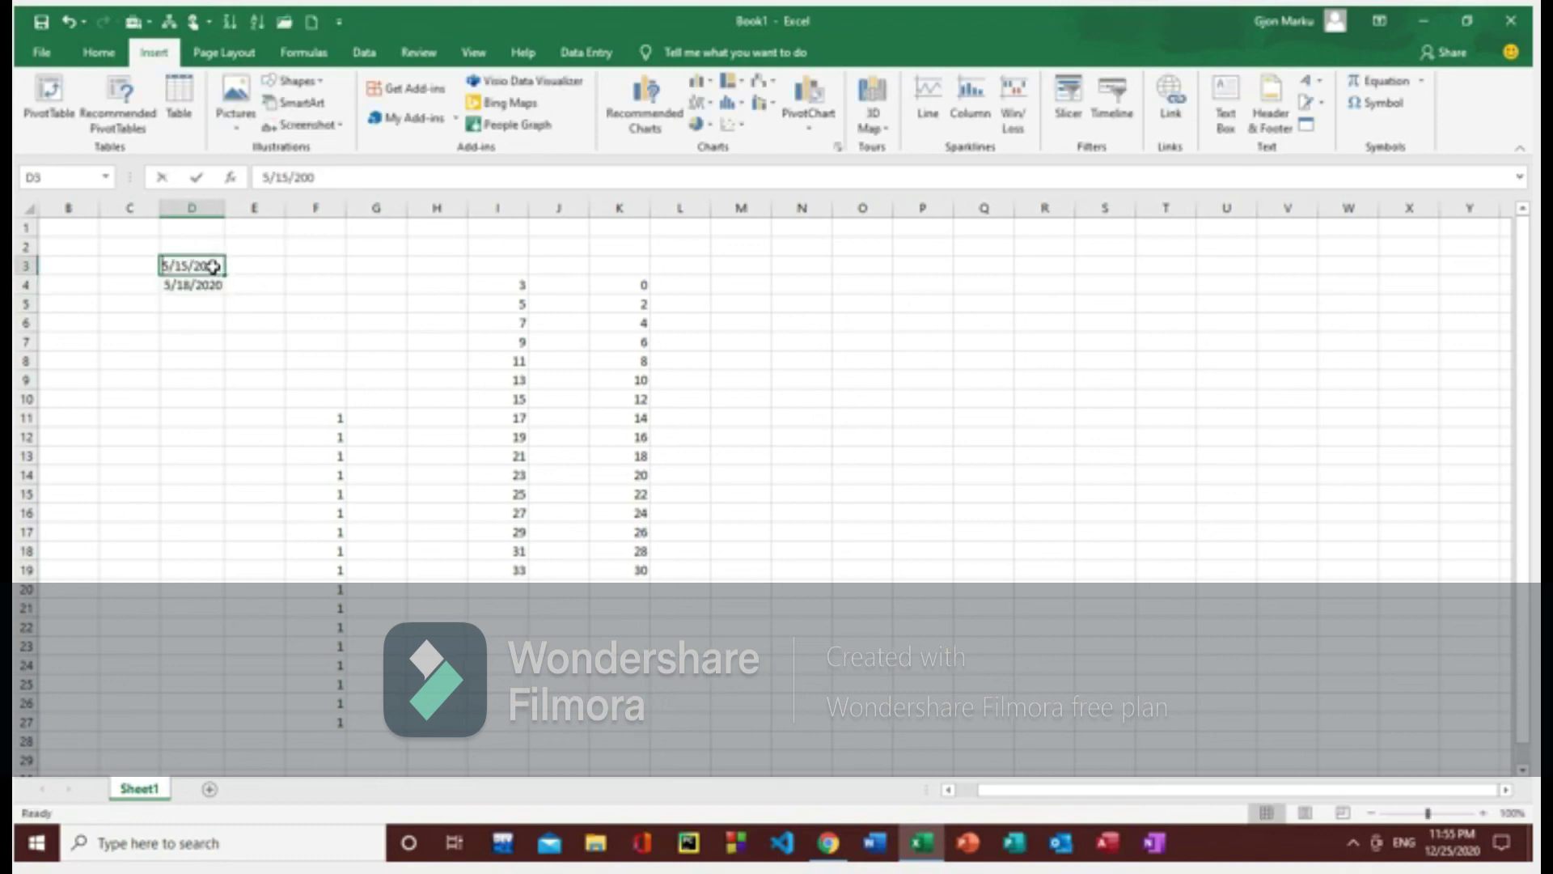
{"action": "key", "text": "BackSpace"}
{"action": "type", "text": "20"}
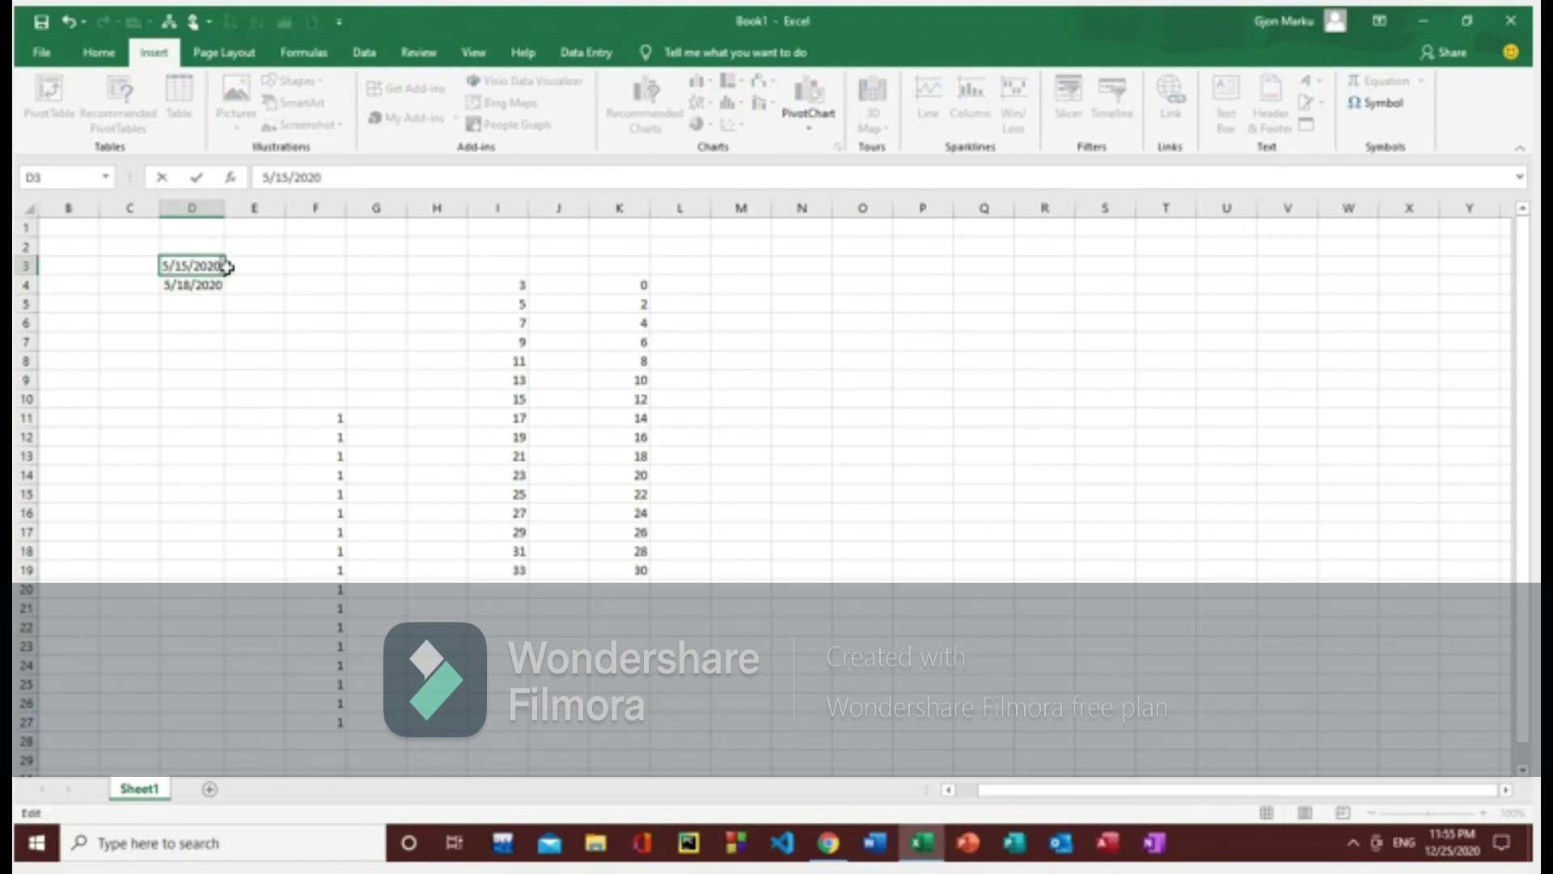
{"action": "left_click", "coordinate": [185, 302]}
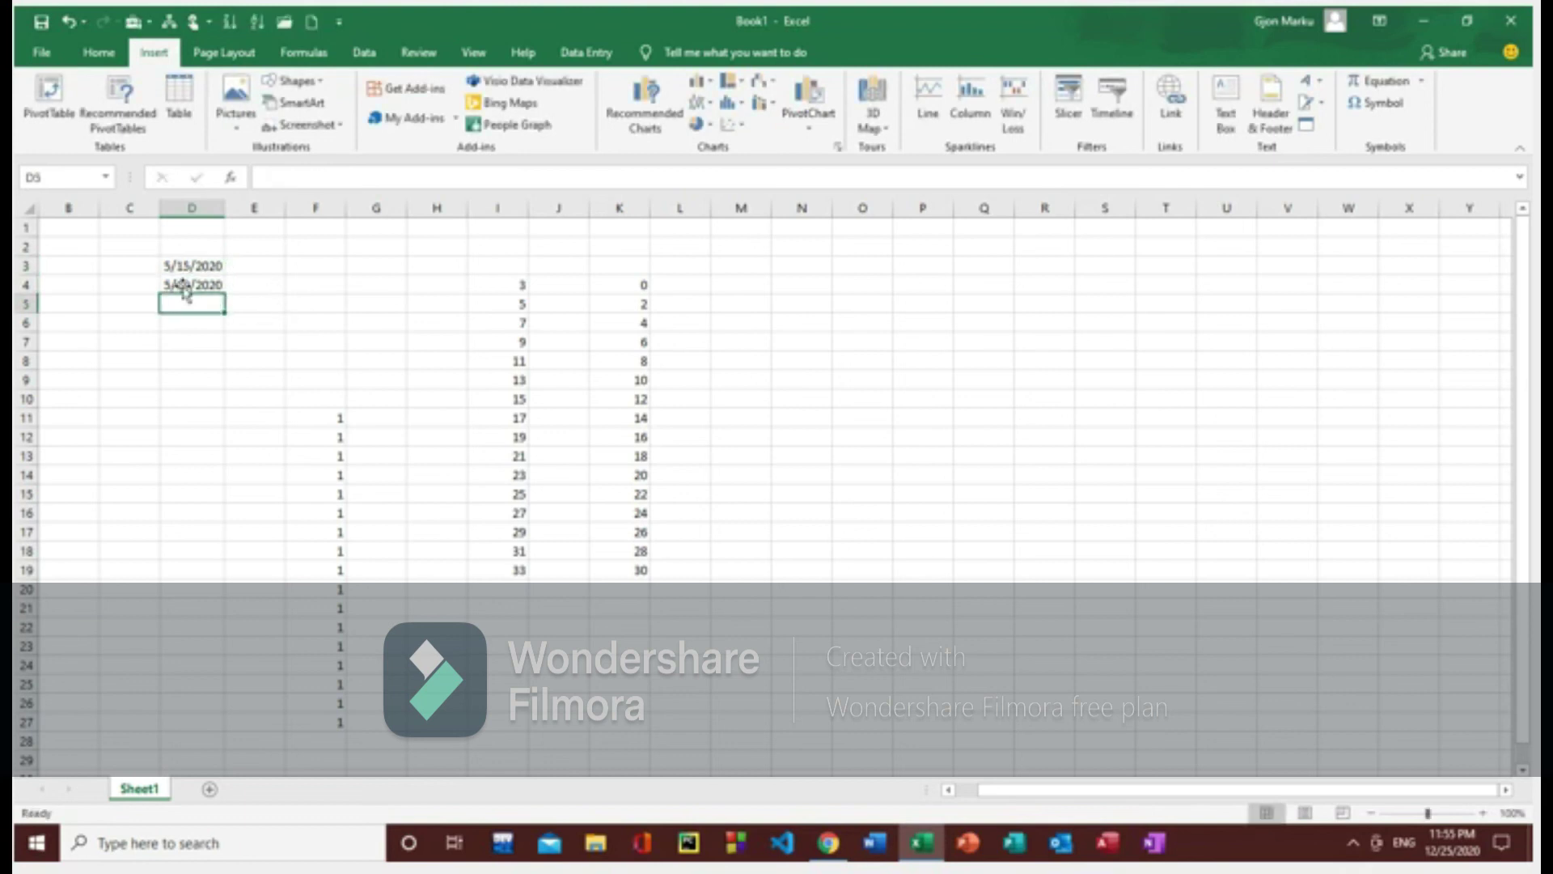
AutoFill D3:D4 down to D19, giving dates every 3 days through 7/2/2020
{"action": "left_click_drag", "start_coordinate": [187, 261], "coordinate": [187, 278]}
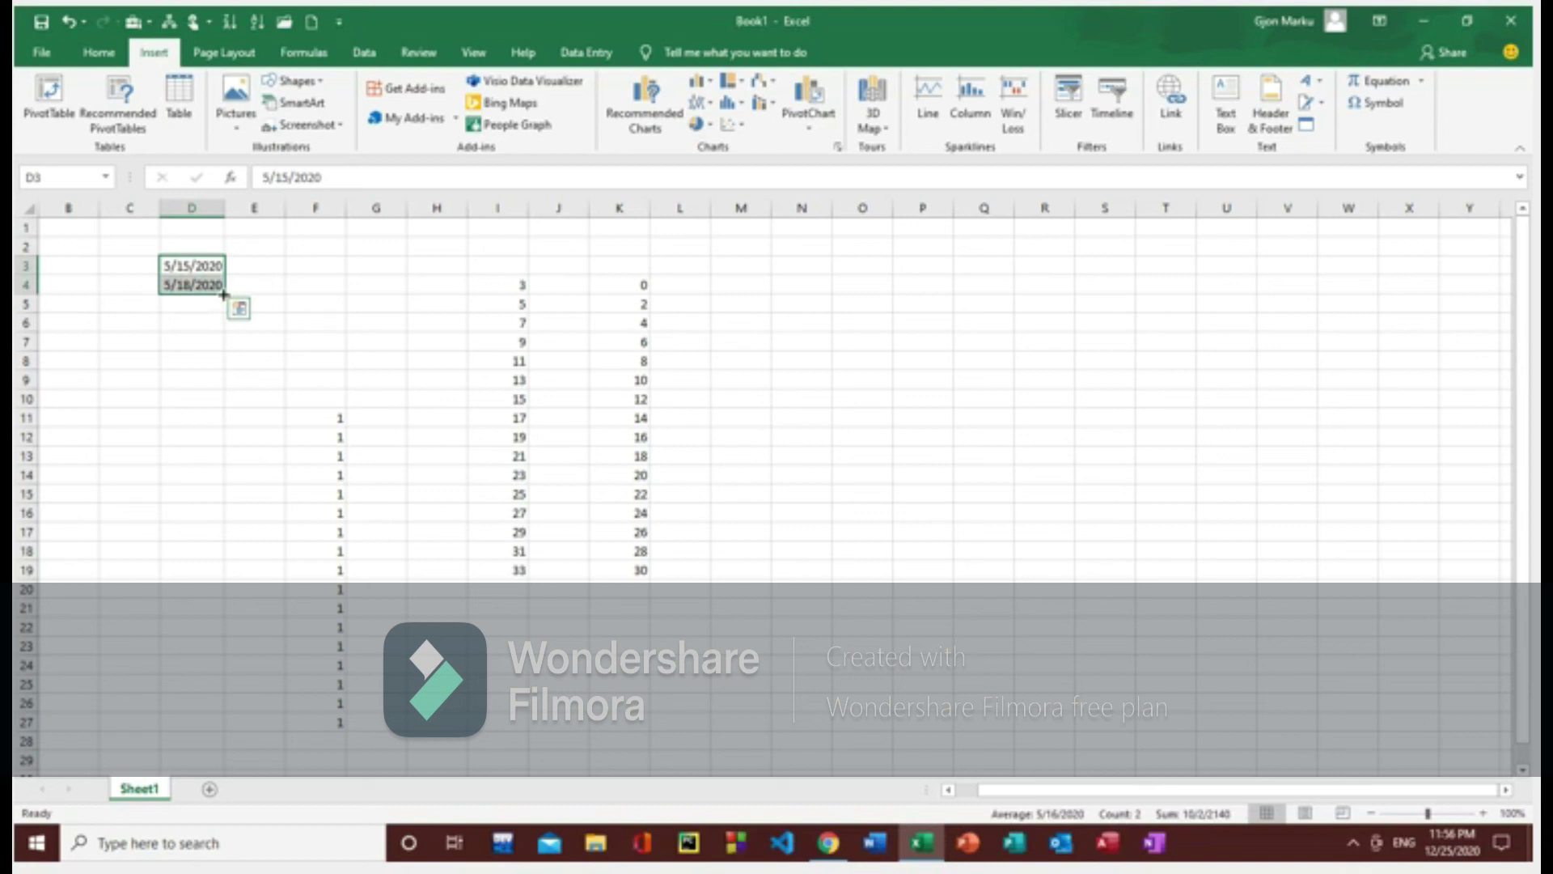
{"action": "left_click_drag", "start_coordinate": [225, 294], "coordinate": [243, 582]}
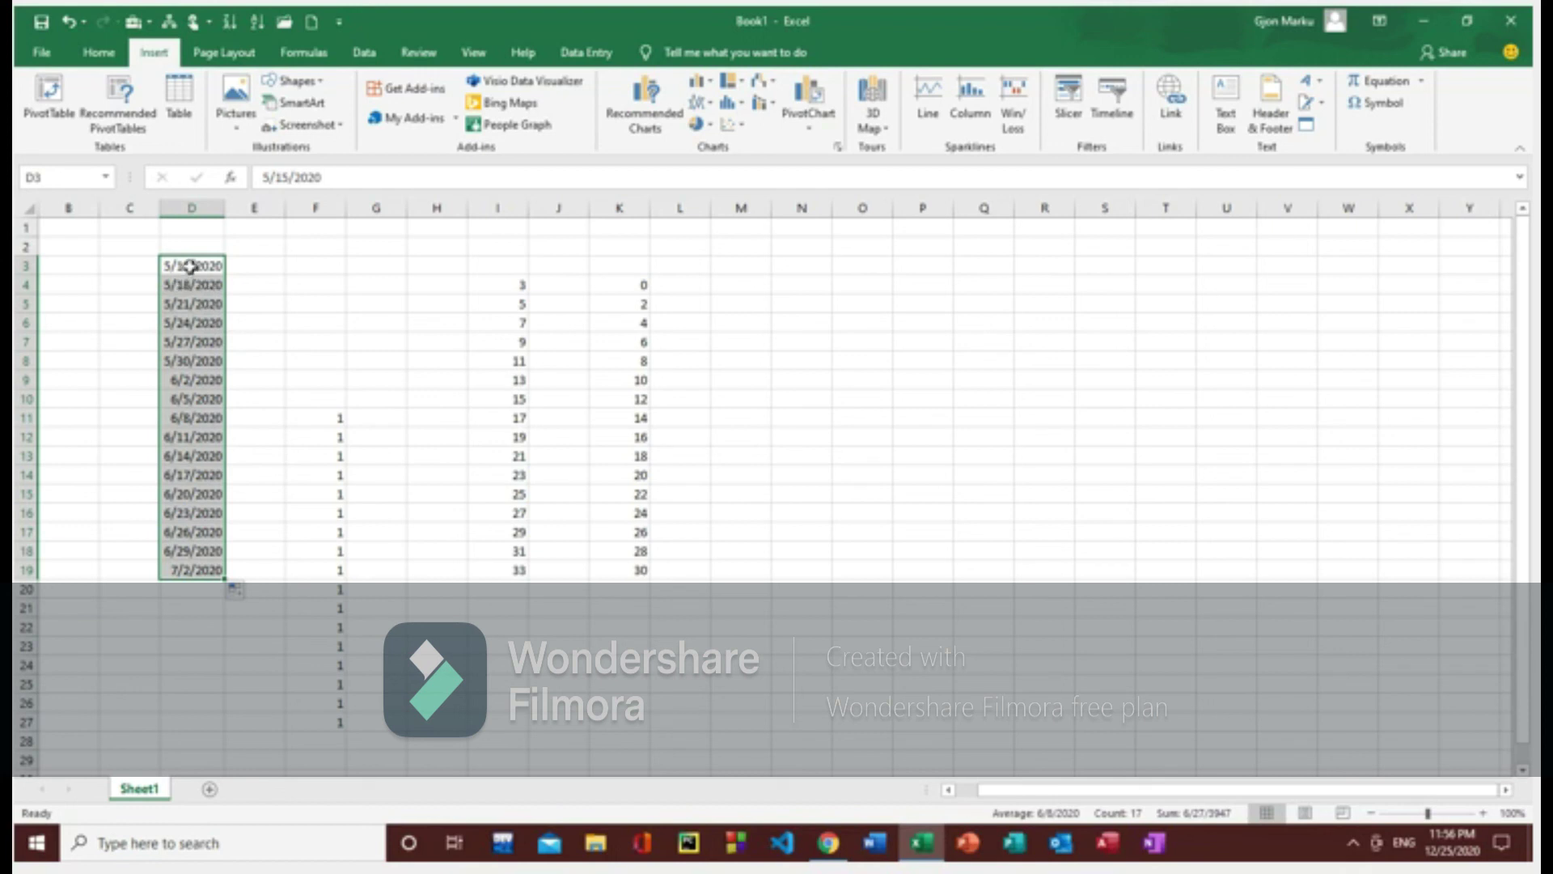
{"action": "left_click", "coordinate": [212, 286]}
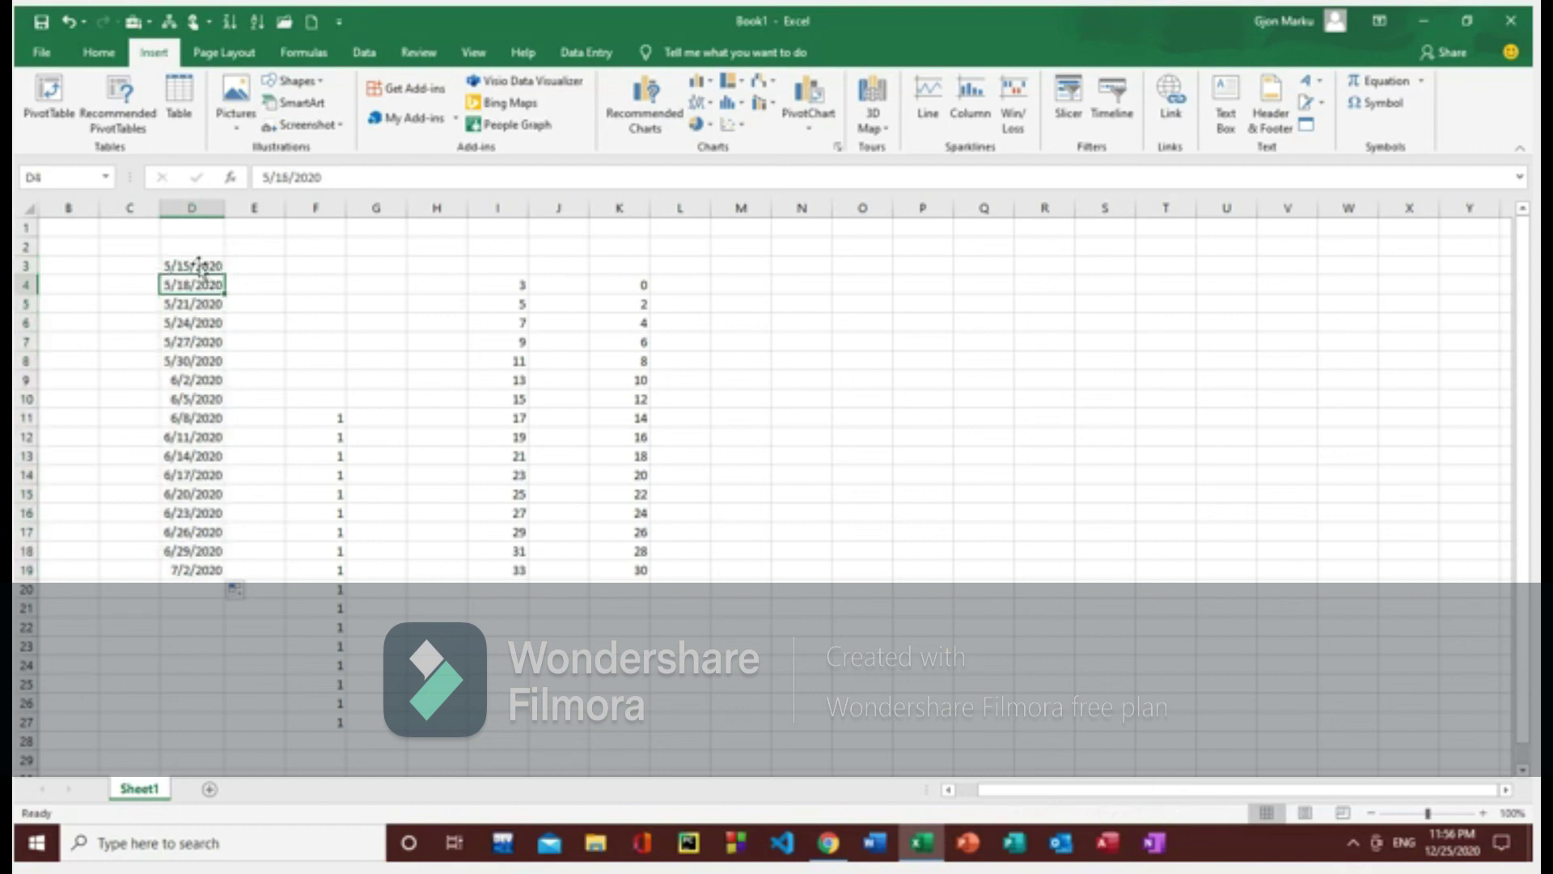